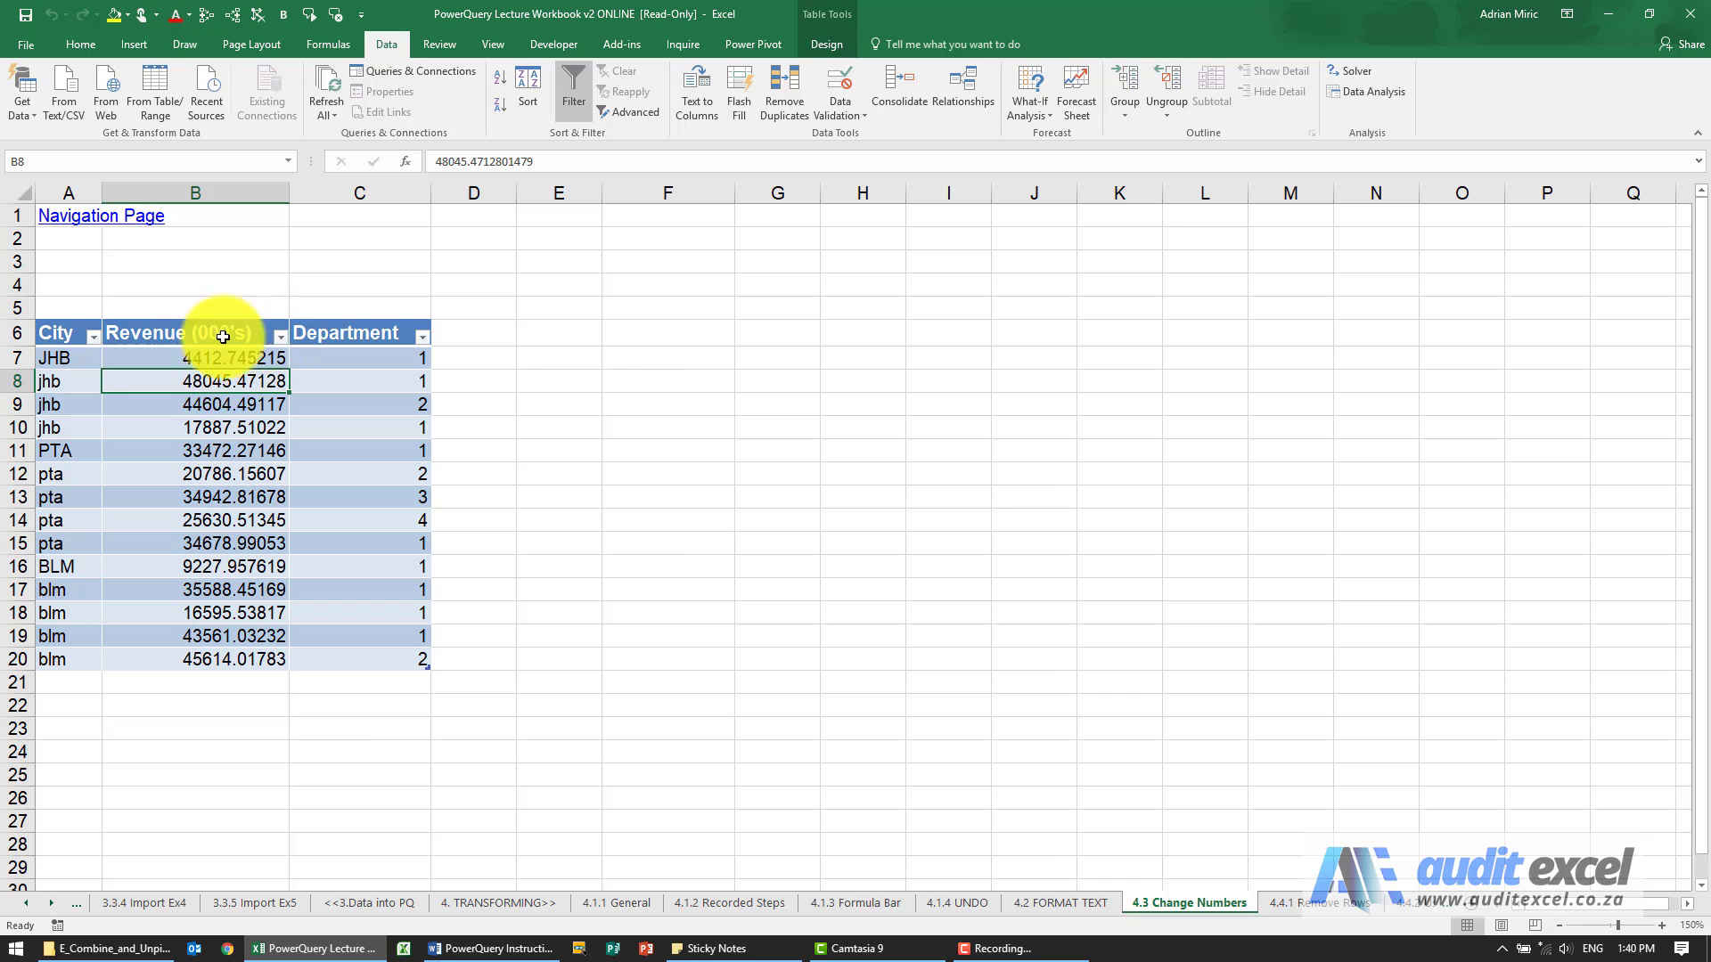
# Load the worksheet table with City, Revenue (000's) and Department into the Power Query editor.
pyautogui.click(234, 380)
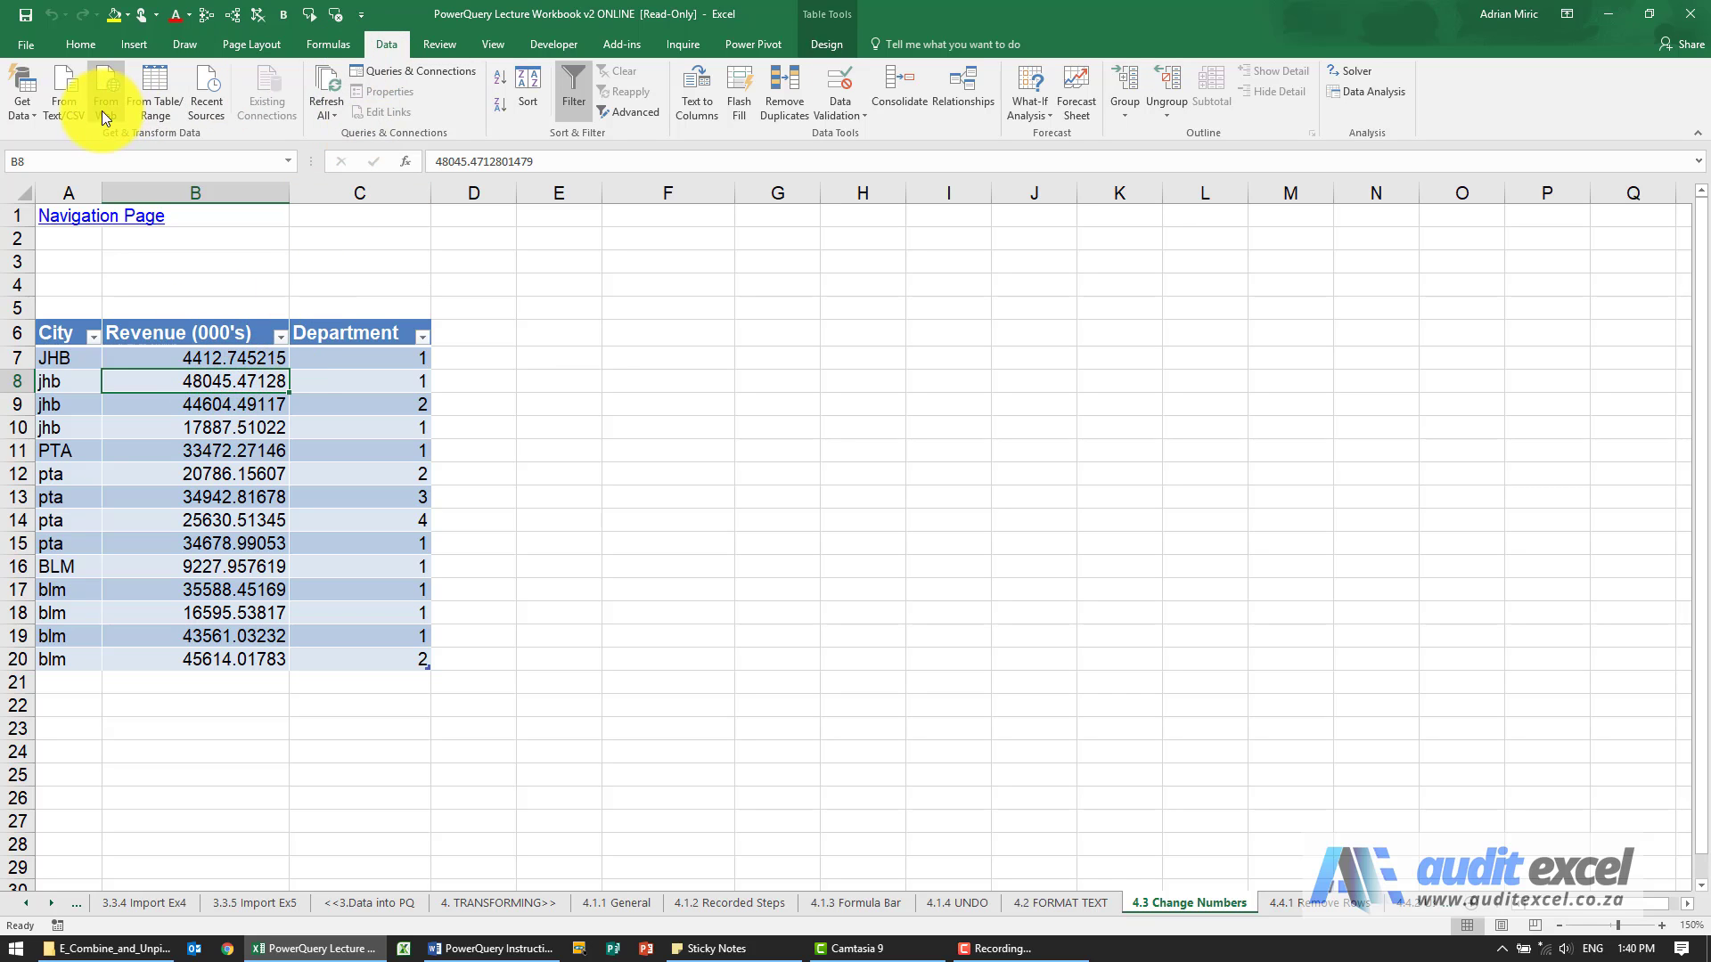
pyautogui.click(154, 93)
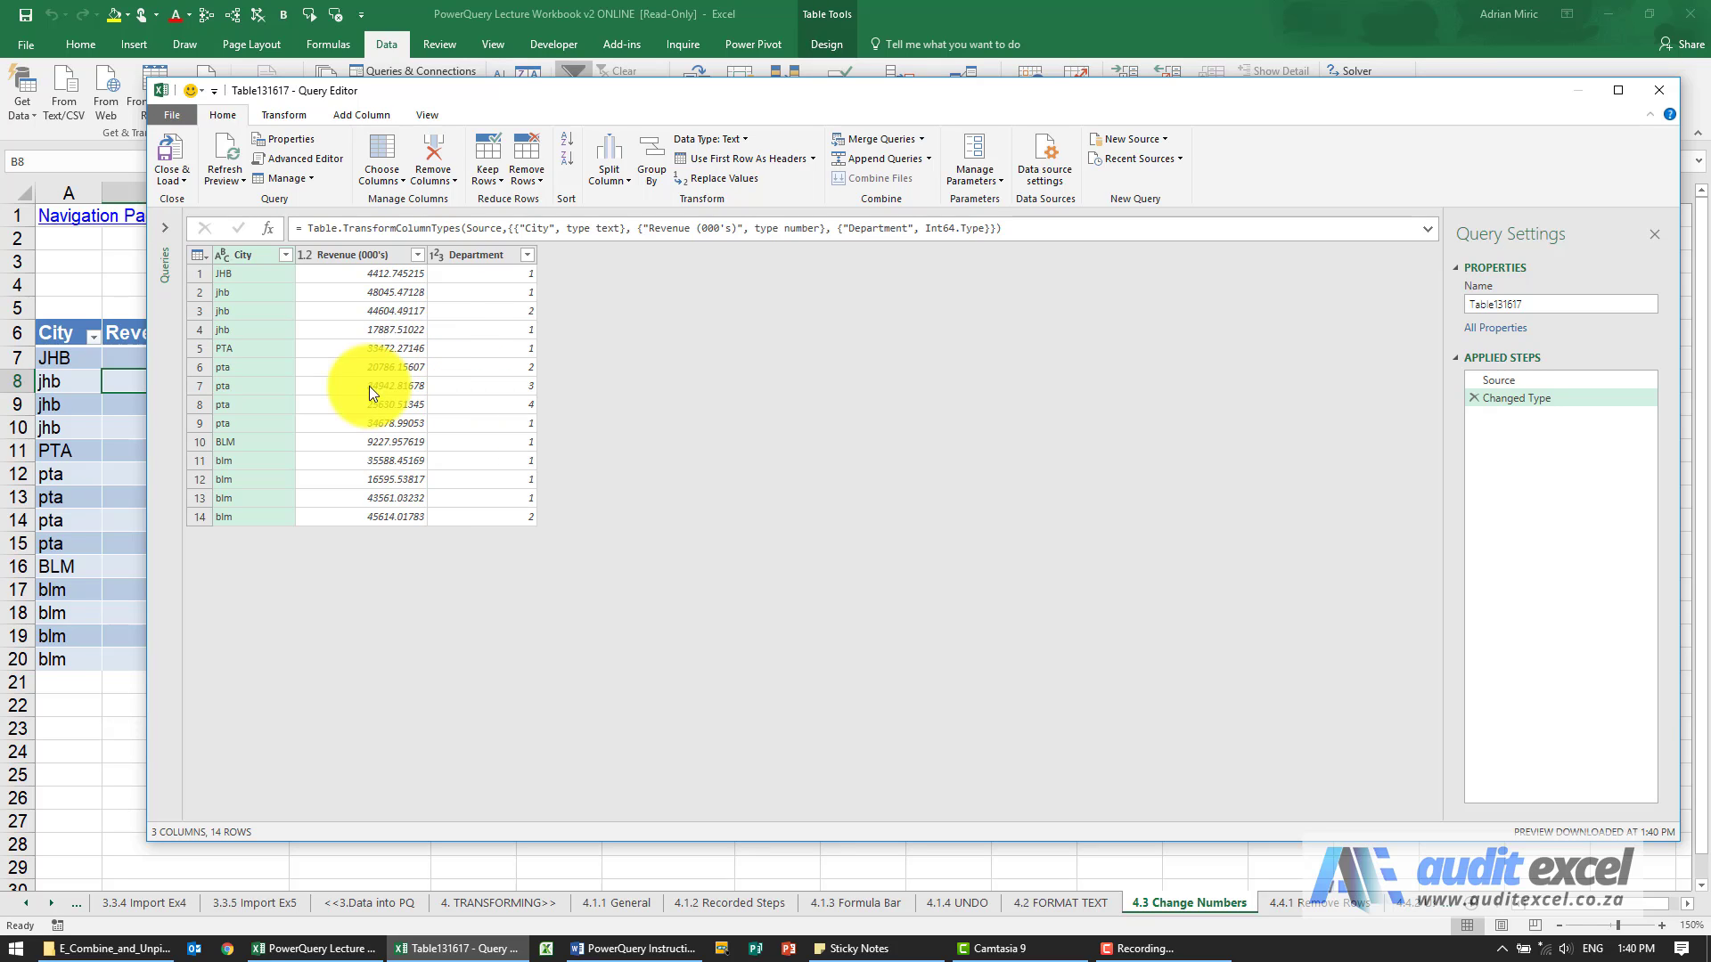
# Try the Sum statistic on the Revenue (000's) column and remove the resulting query step.
pyautogui.click(363, 258)
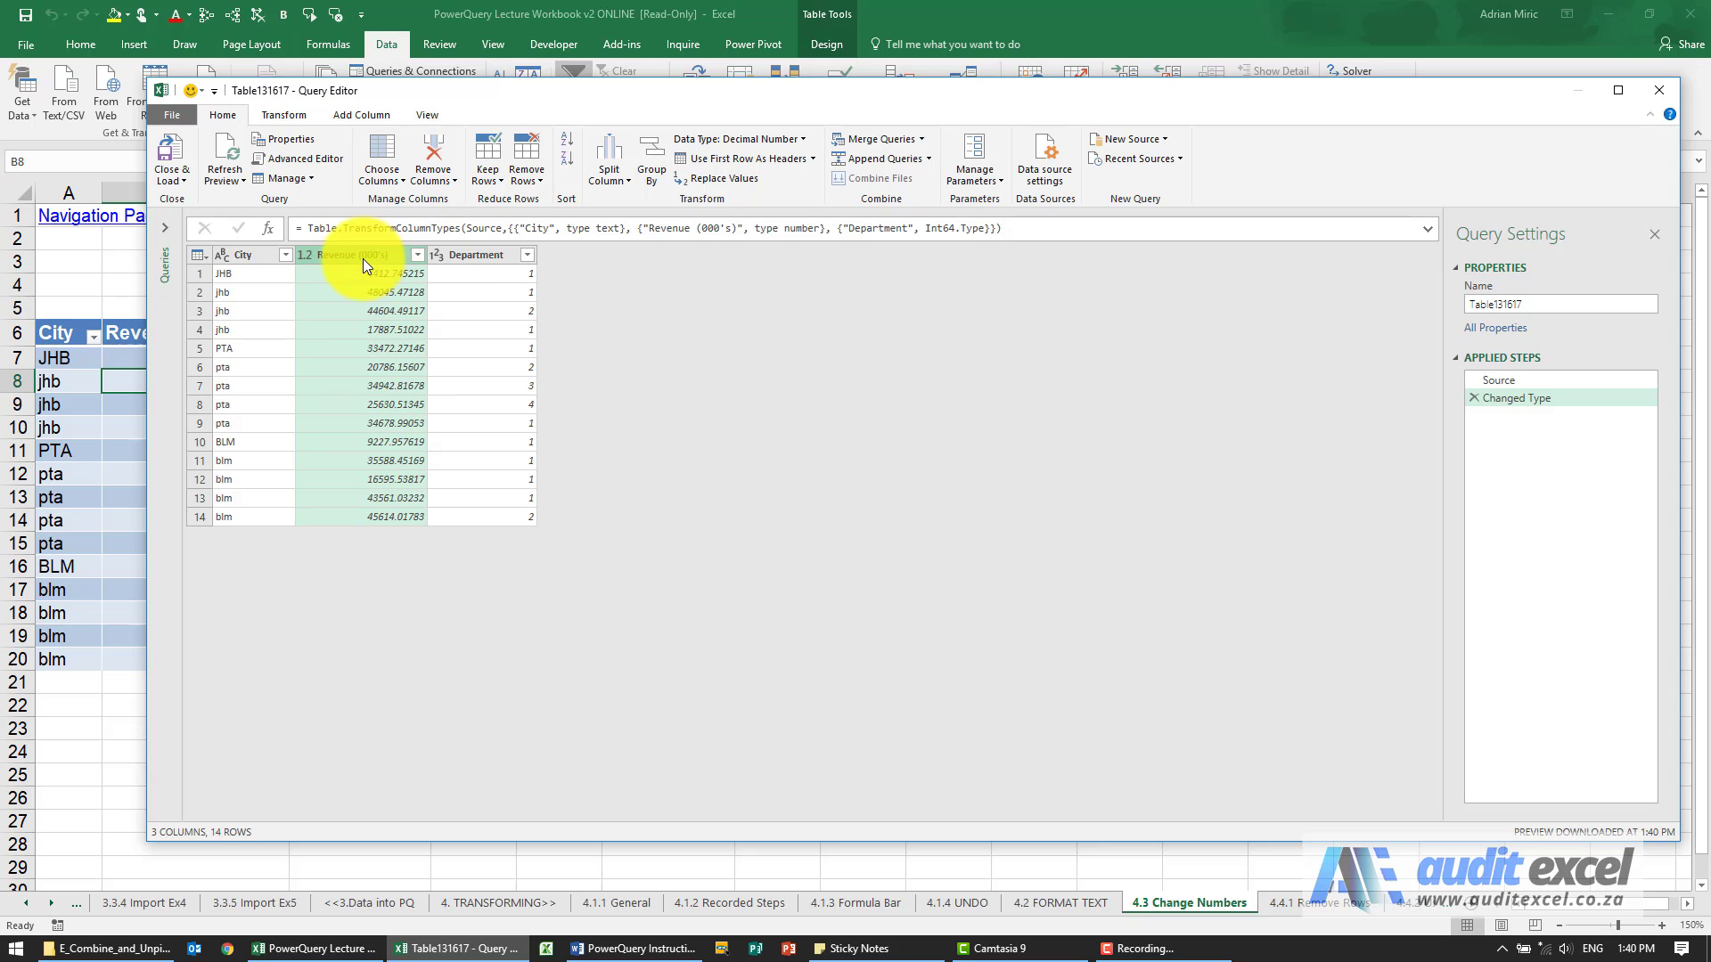
pyautogui.click(286, 118)
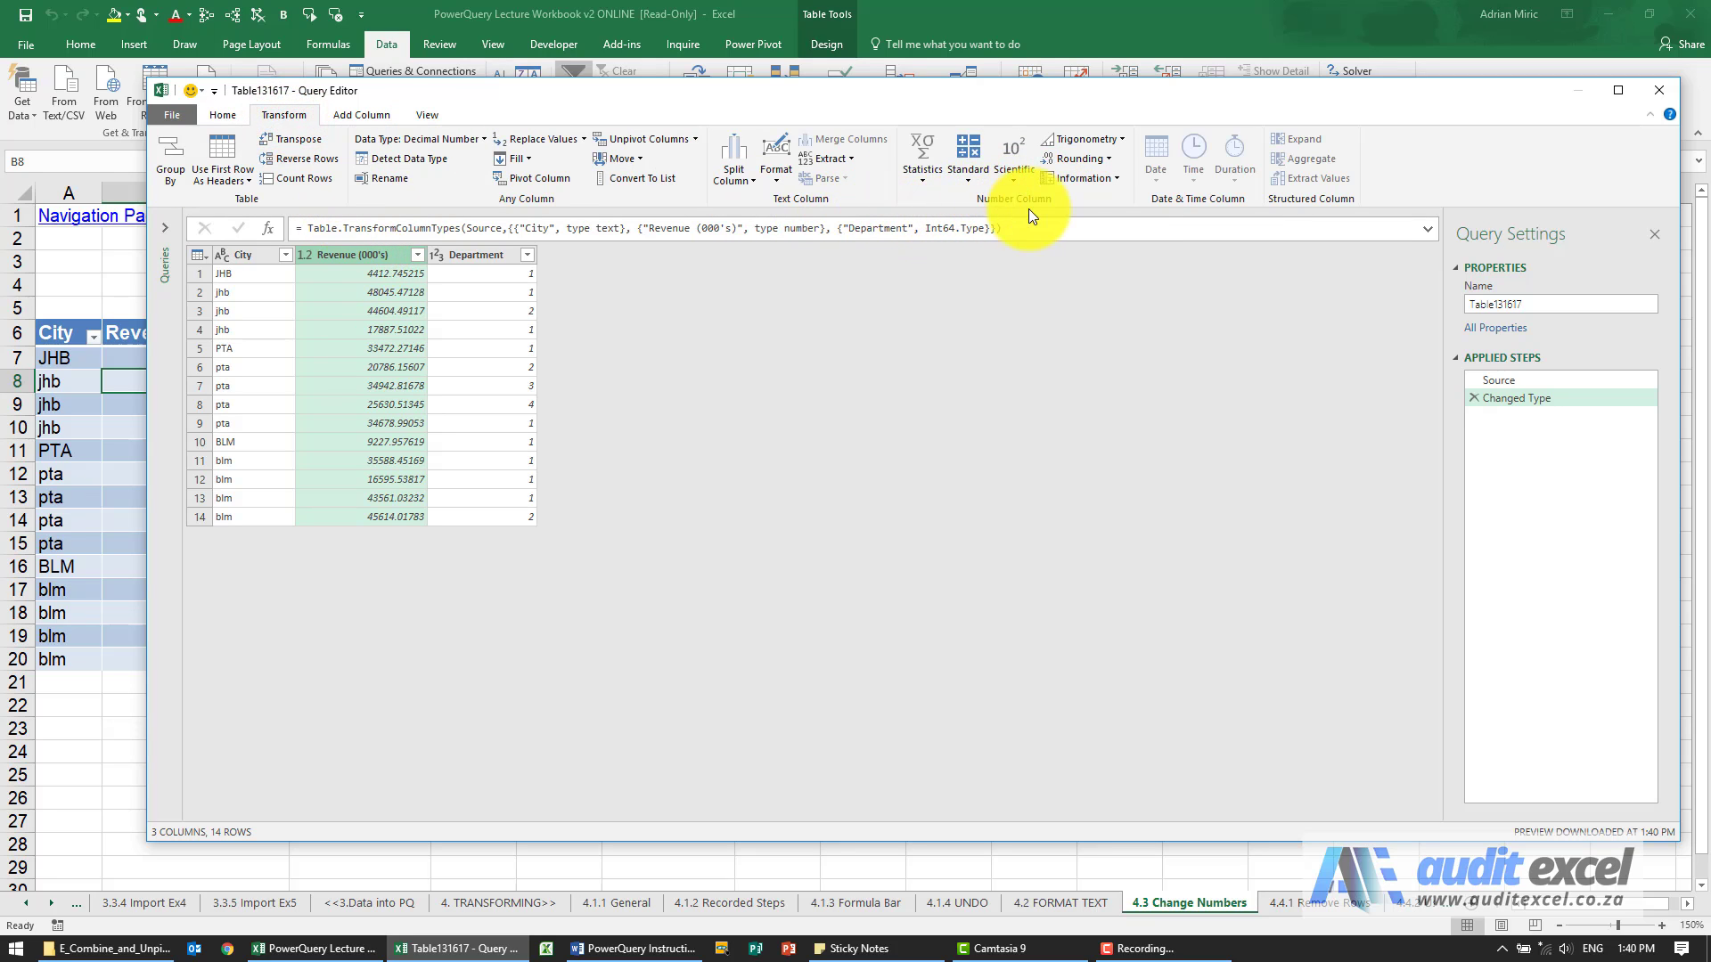
pyautogui.click(920, 184)
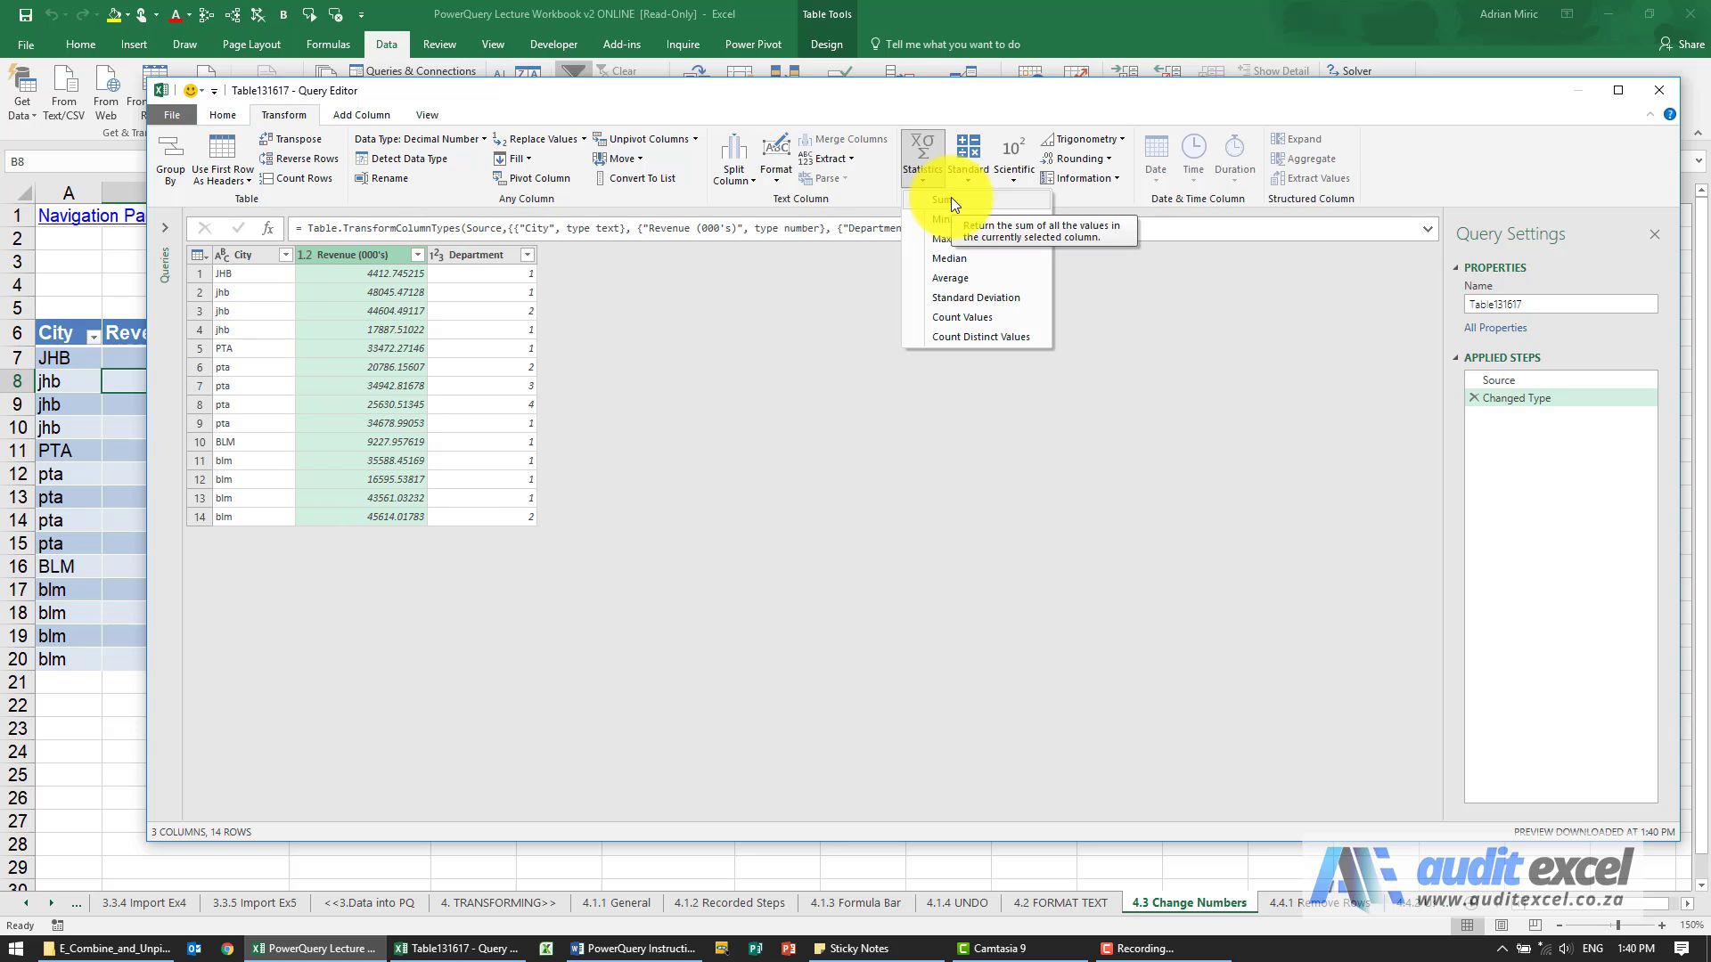
pyautogui.click(951, 197)
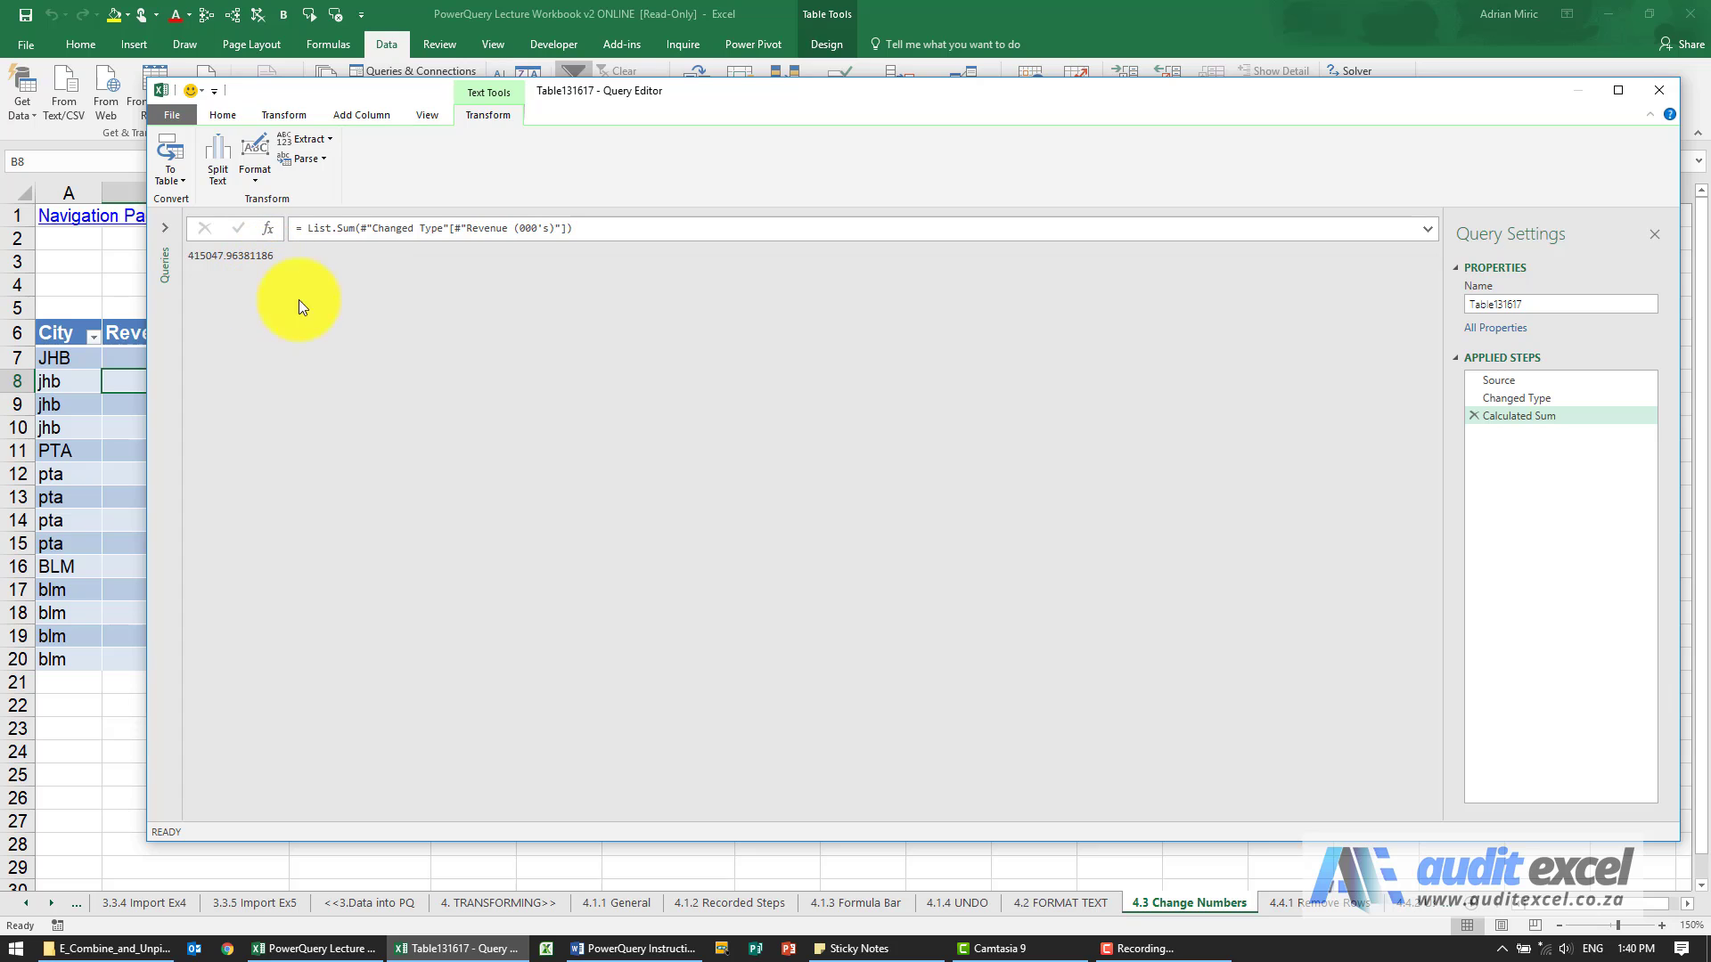
pyautogui.click(1474, 415)
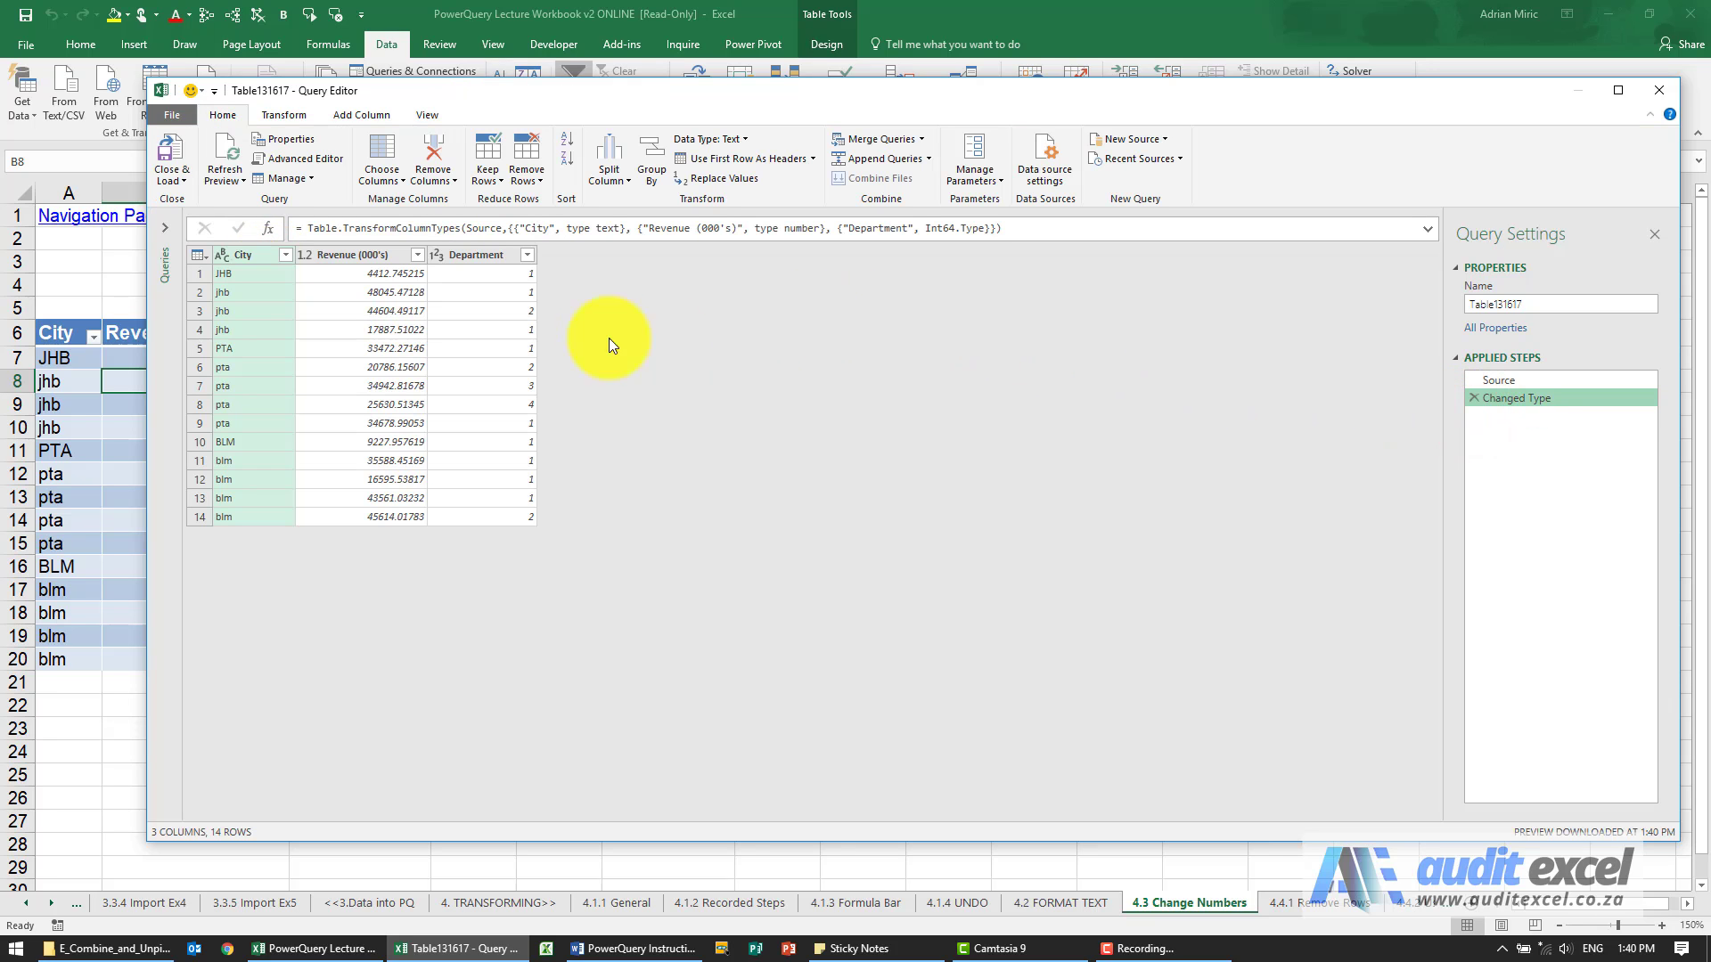
# Try Count Distinct Values on the Revenue (000's) column and delete that step from the query.
pyautogui.click(381, 258)
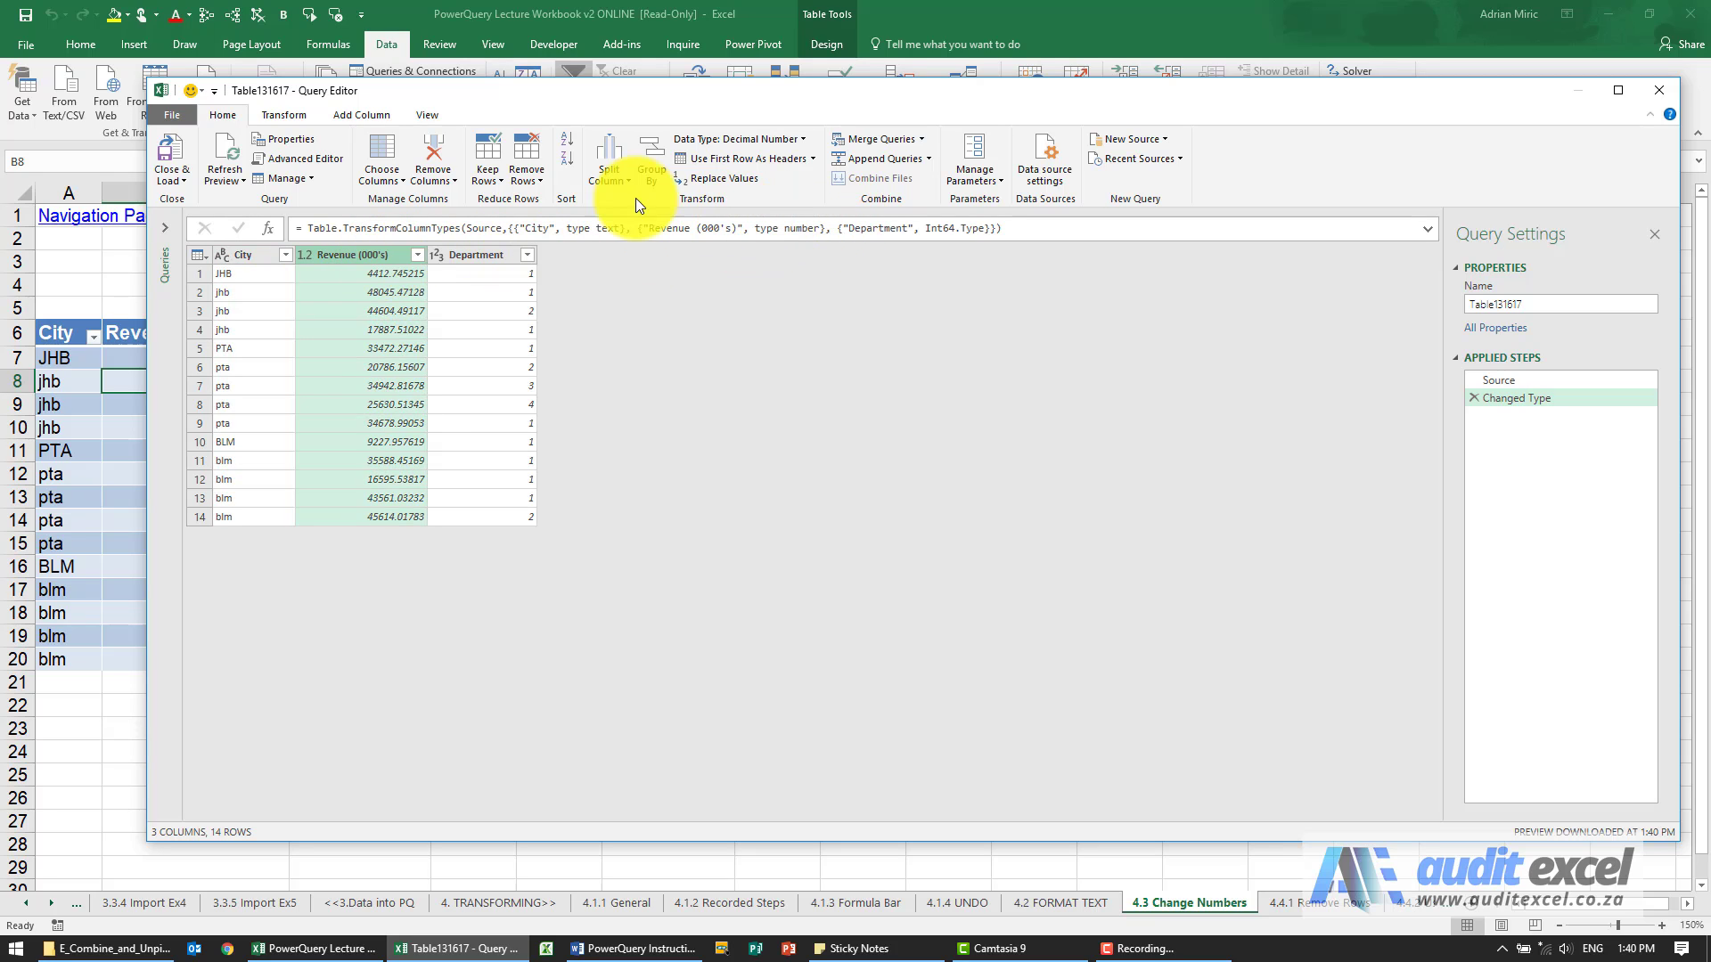
pyautogui.click(287, 114)
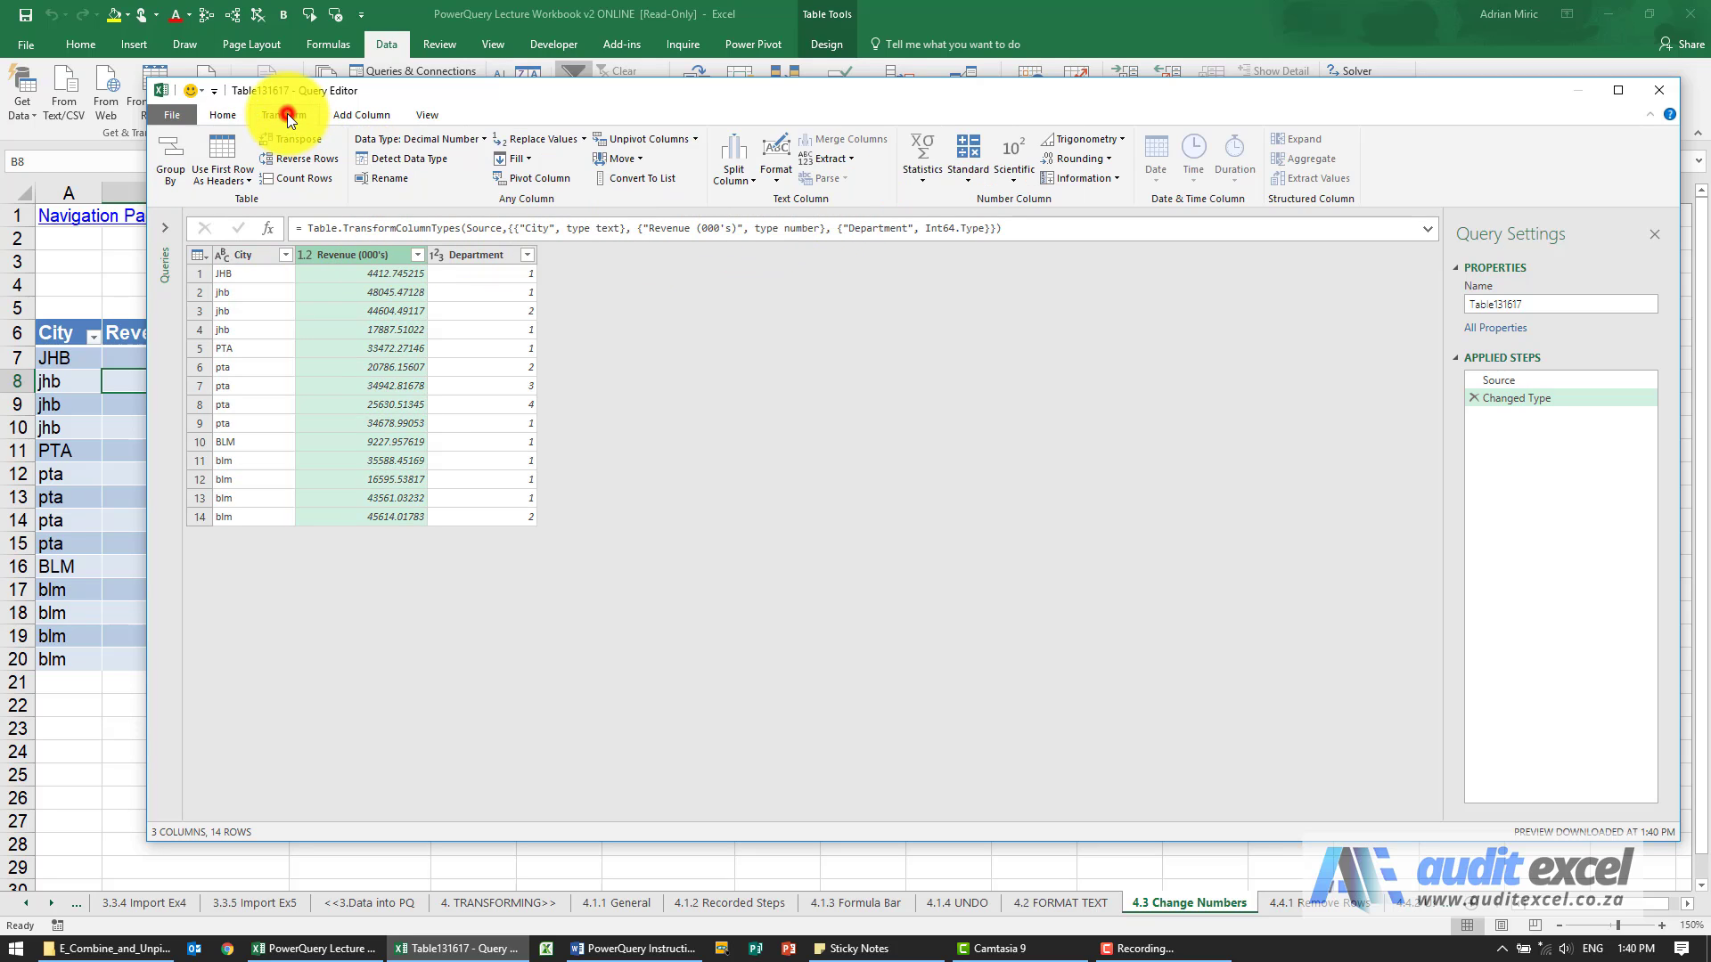
pyautogui.click(925, 187)
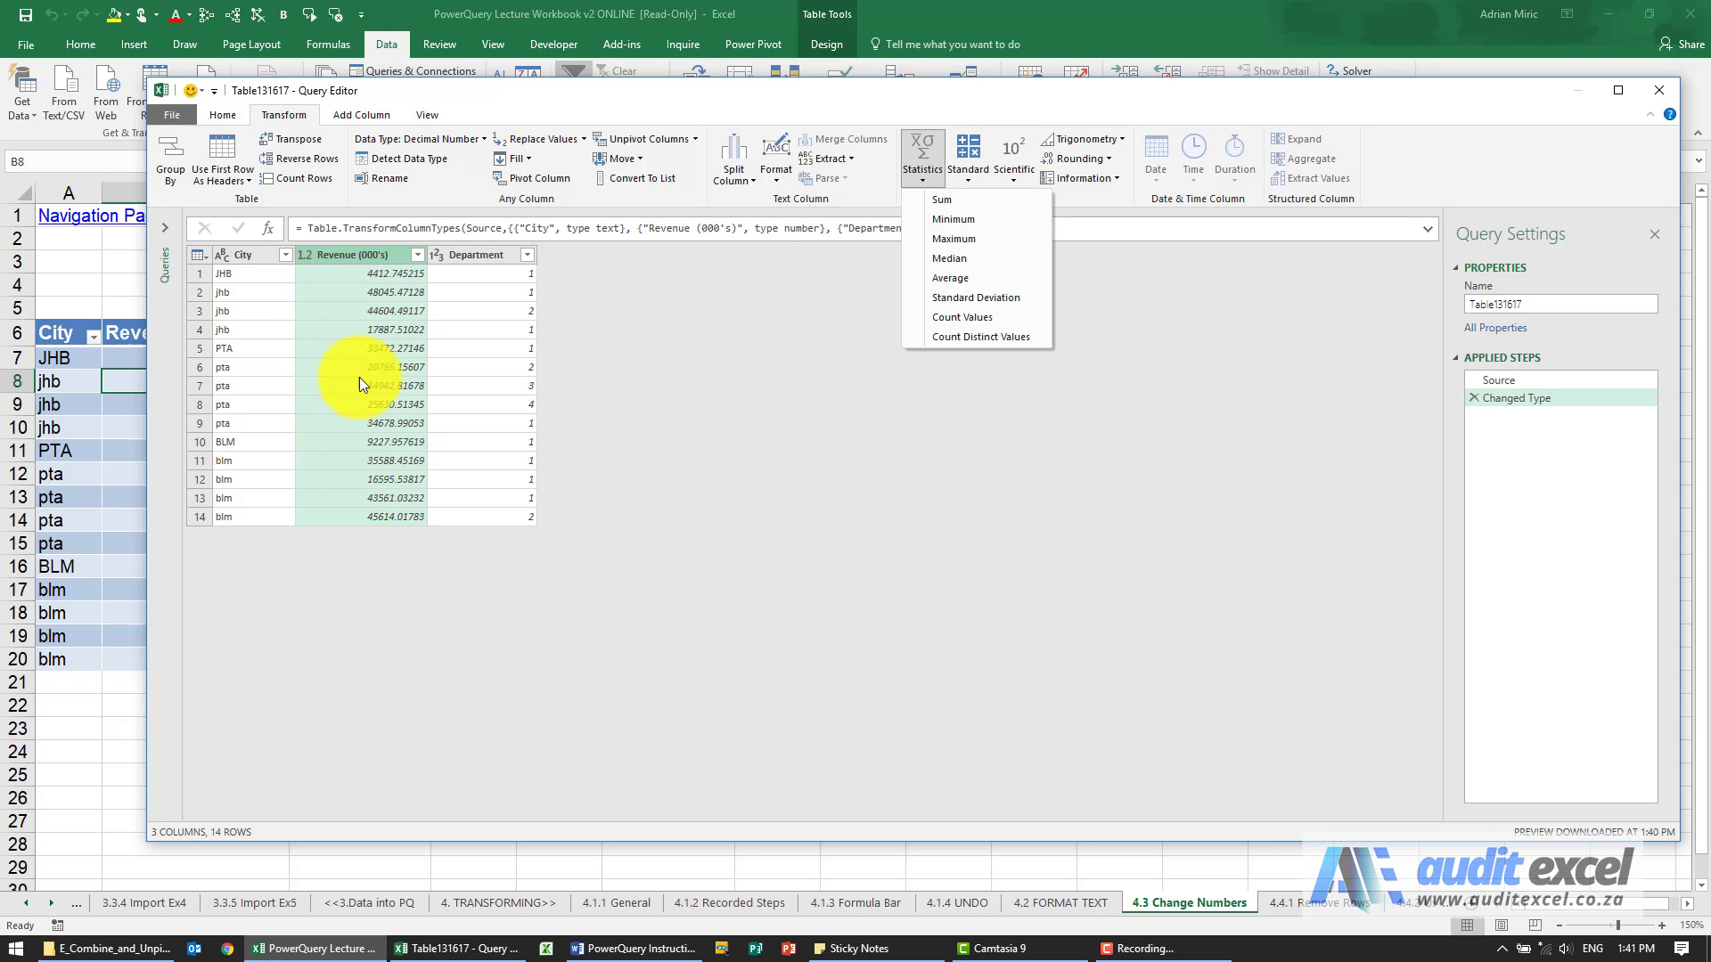
pyautogui.click(991, 338)
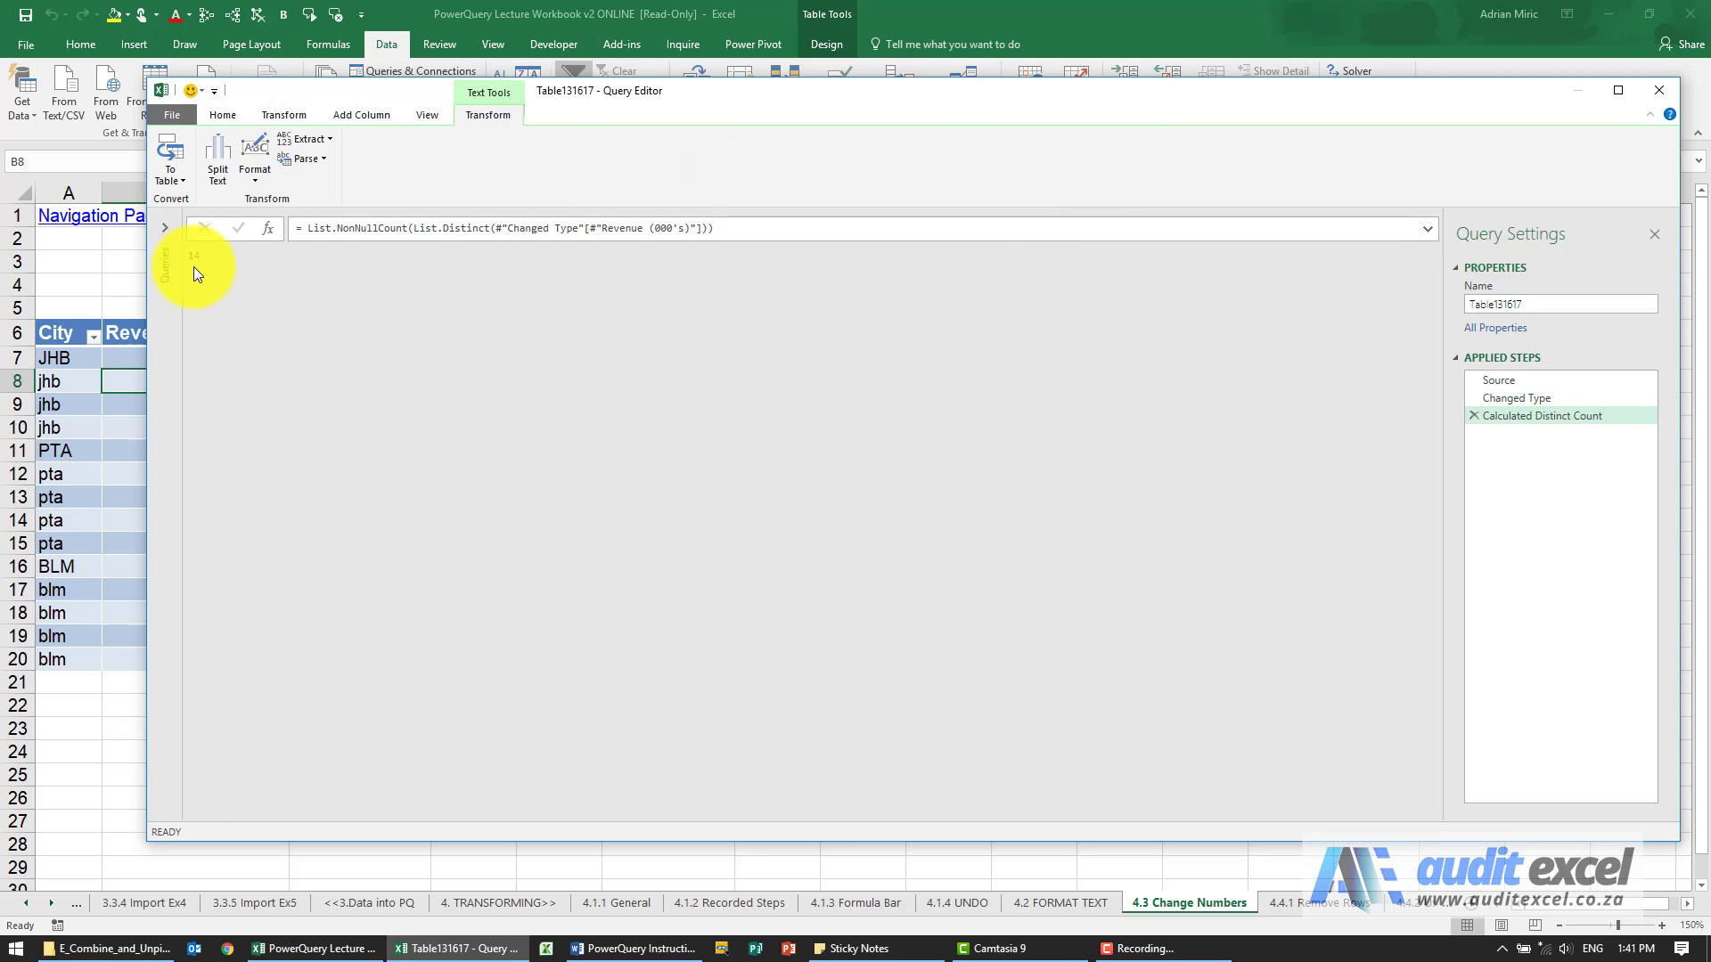
pyautogui.click(1471, 422)
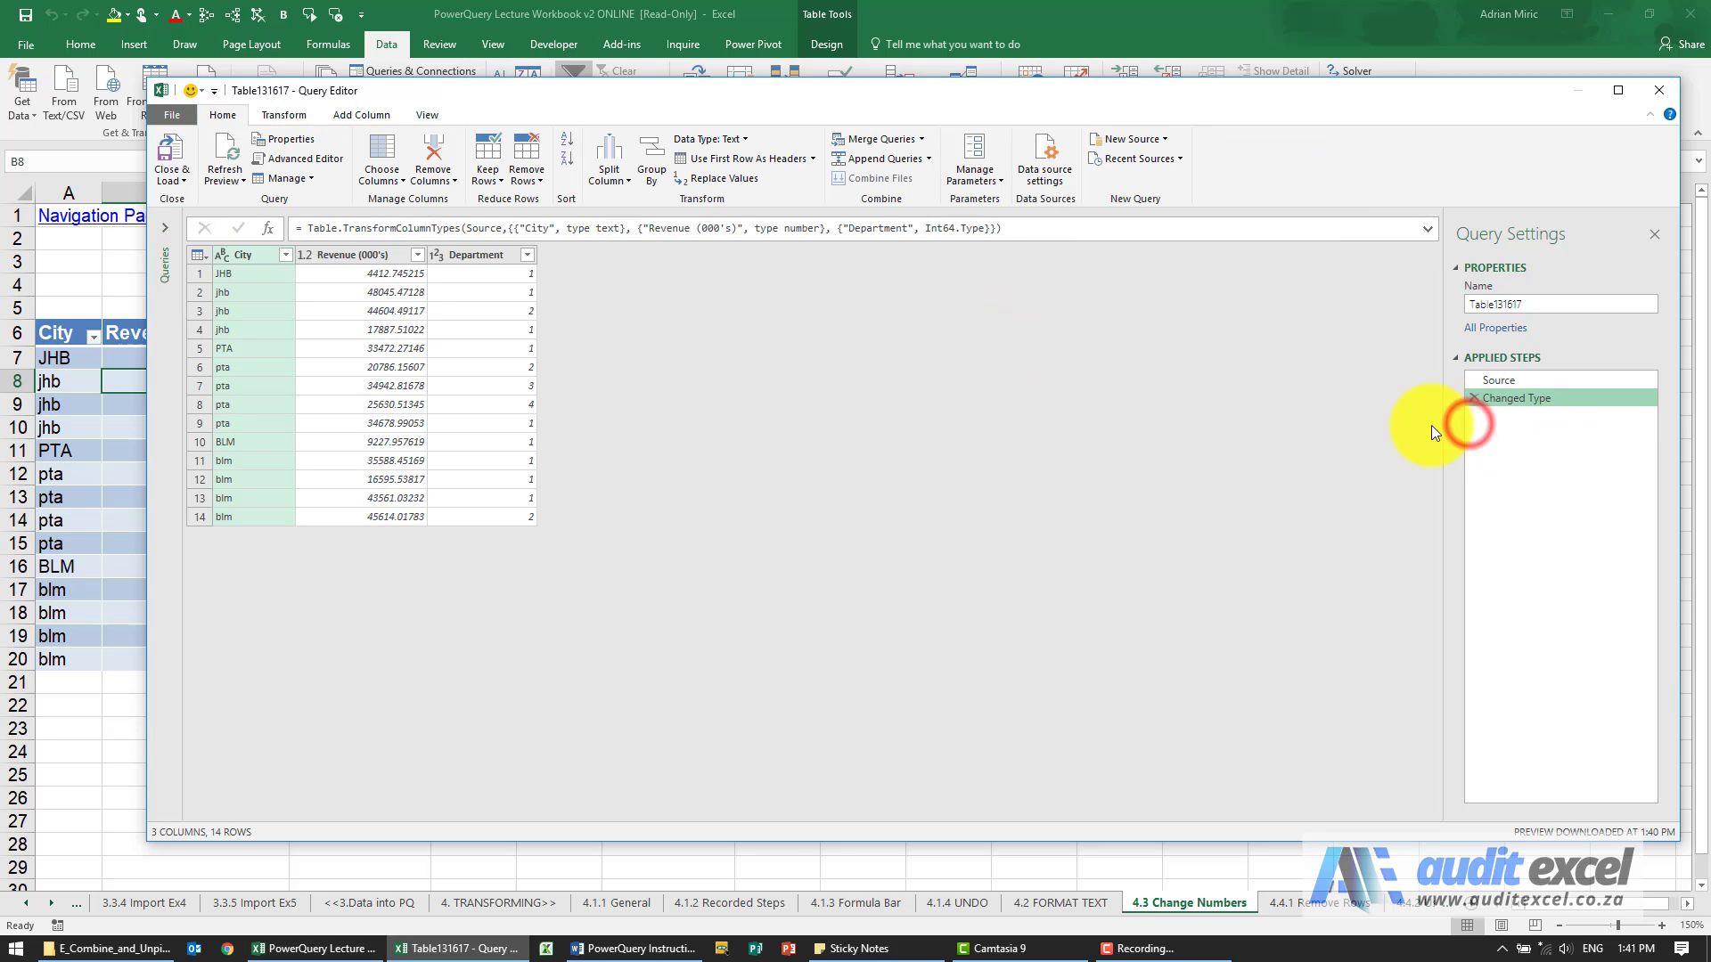
# Multiply every value in the Revenue (000's) column by 1000.
pyautogui.click(372, 257)
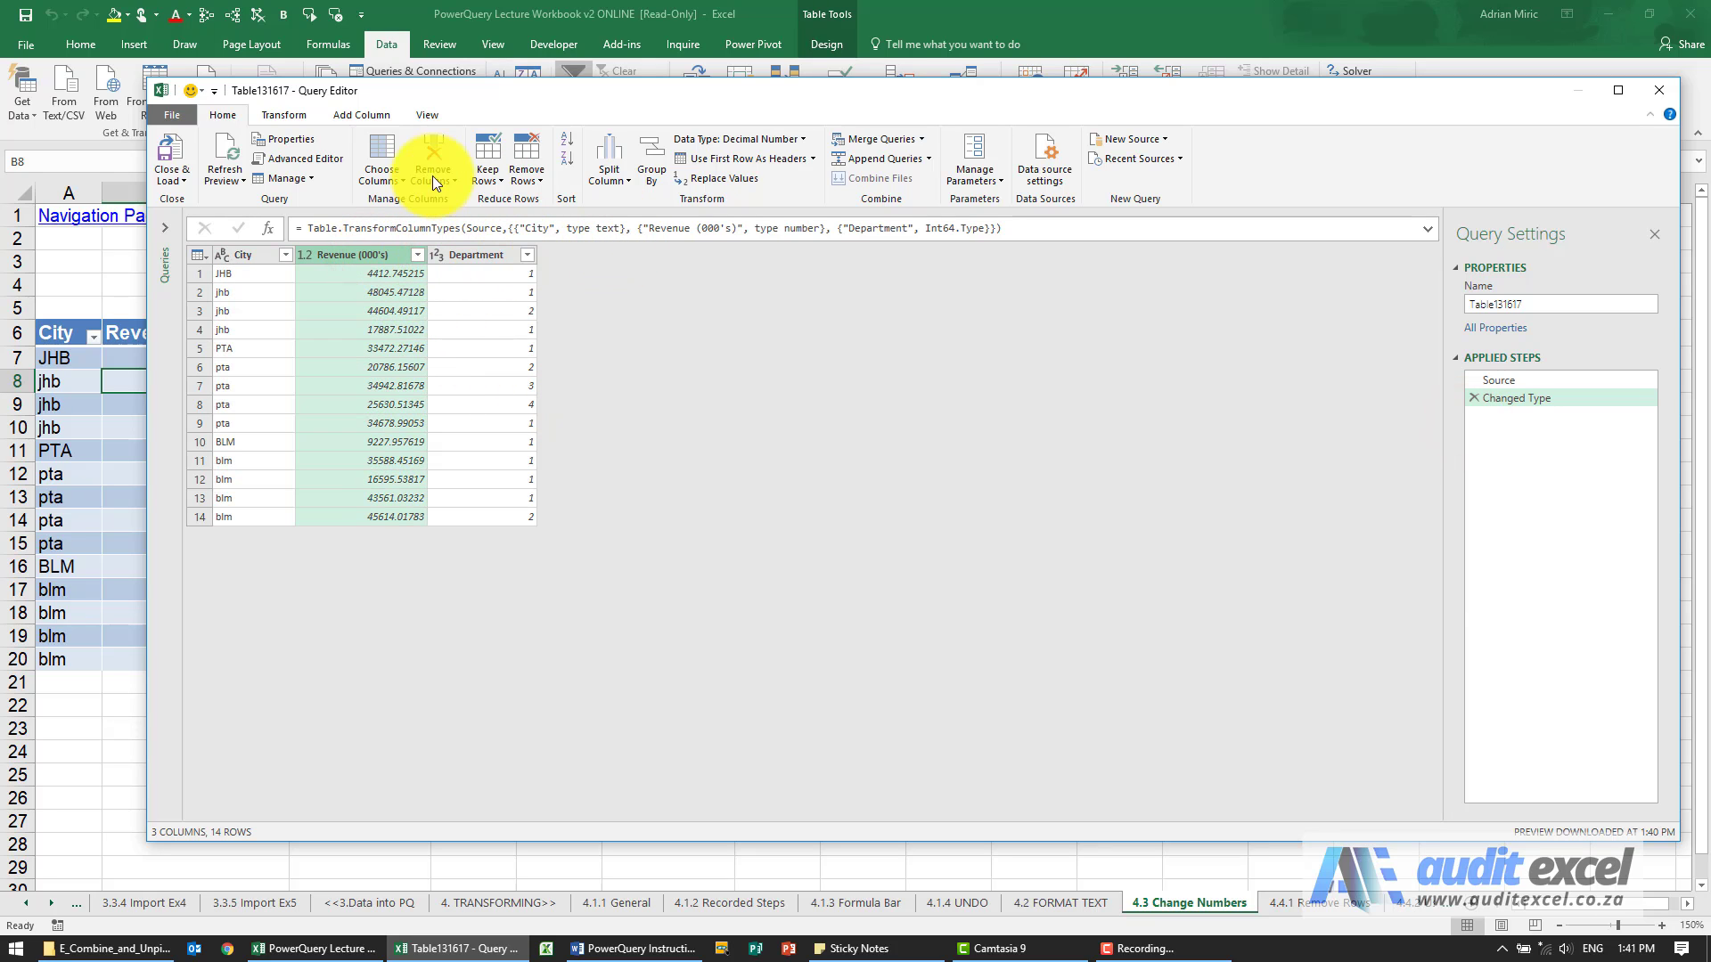
pyautogui.click(299, 118)
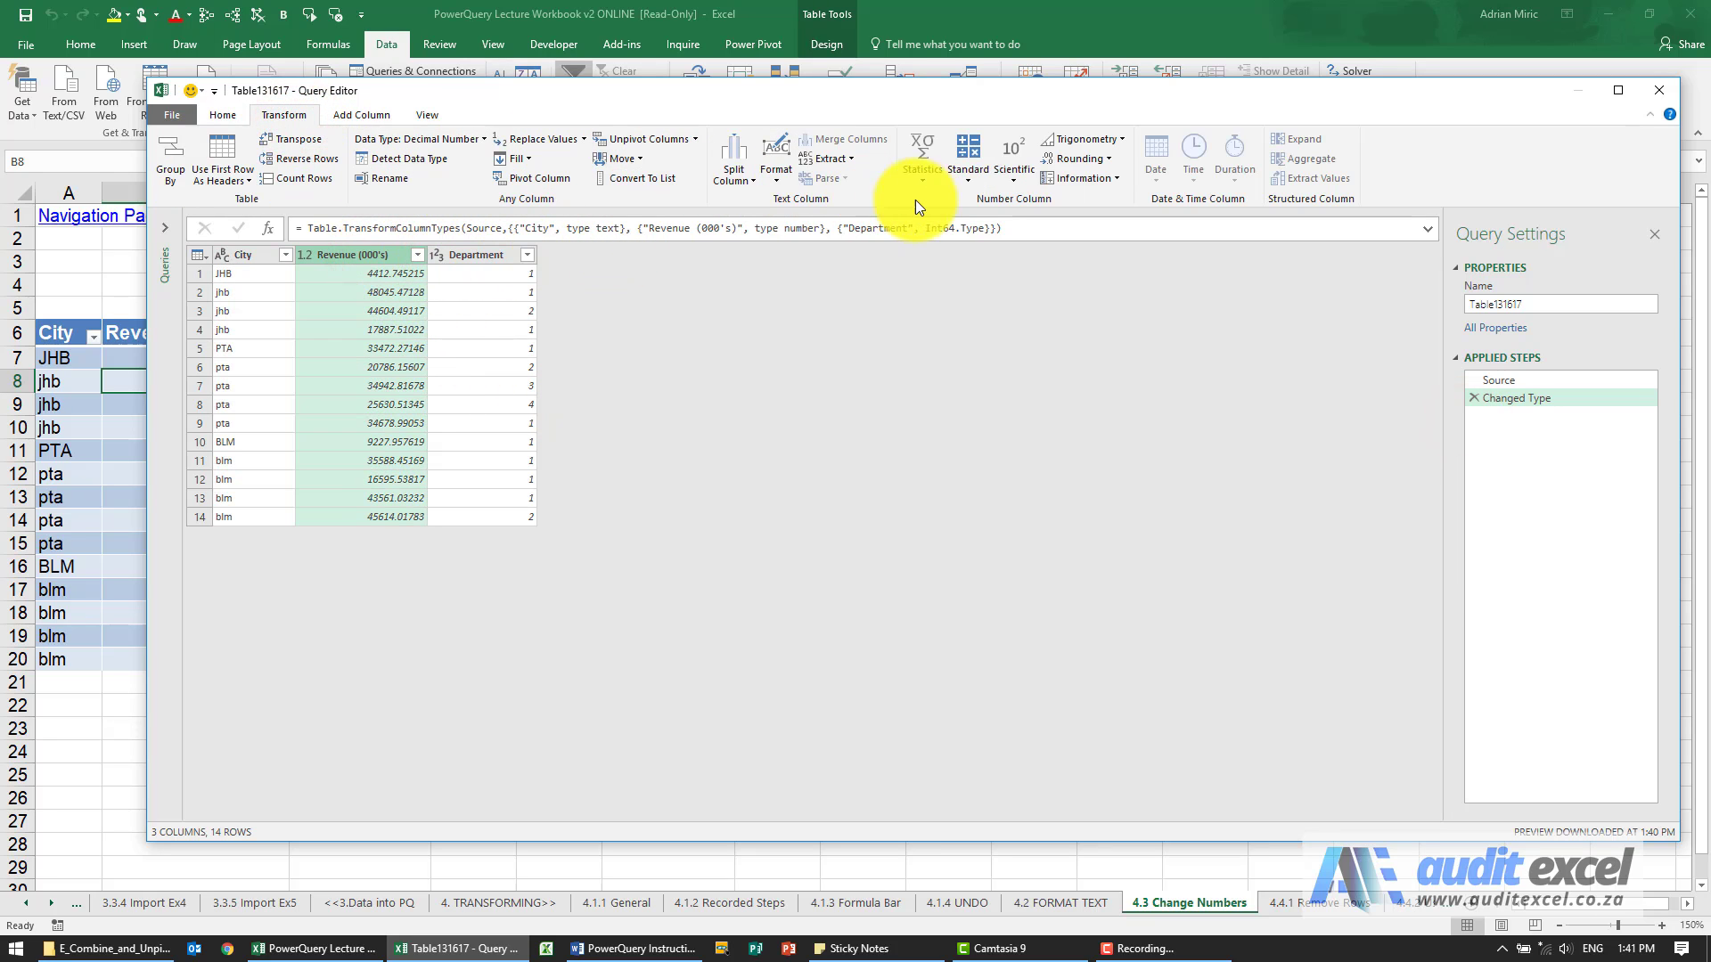
pyautogui.click(969, 181)
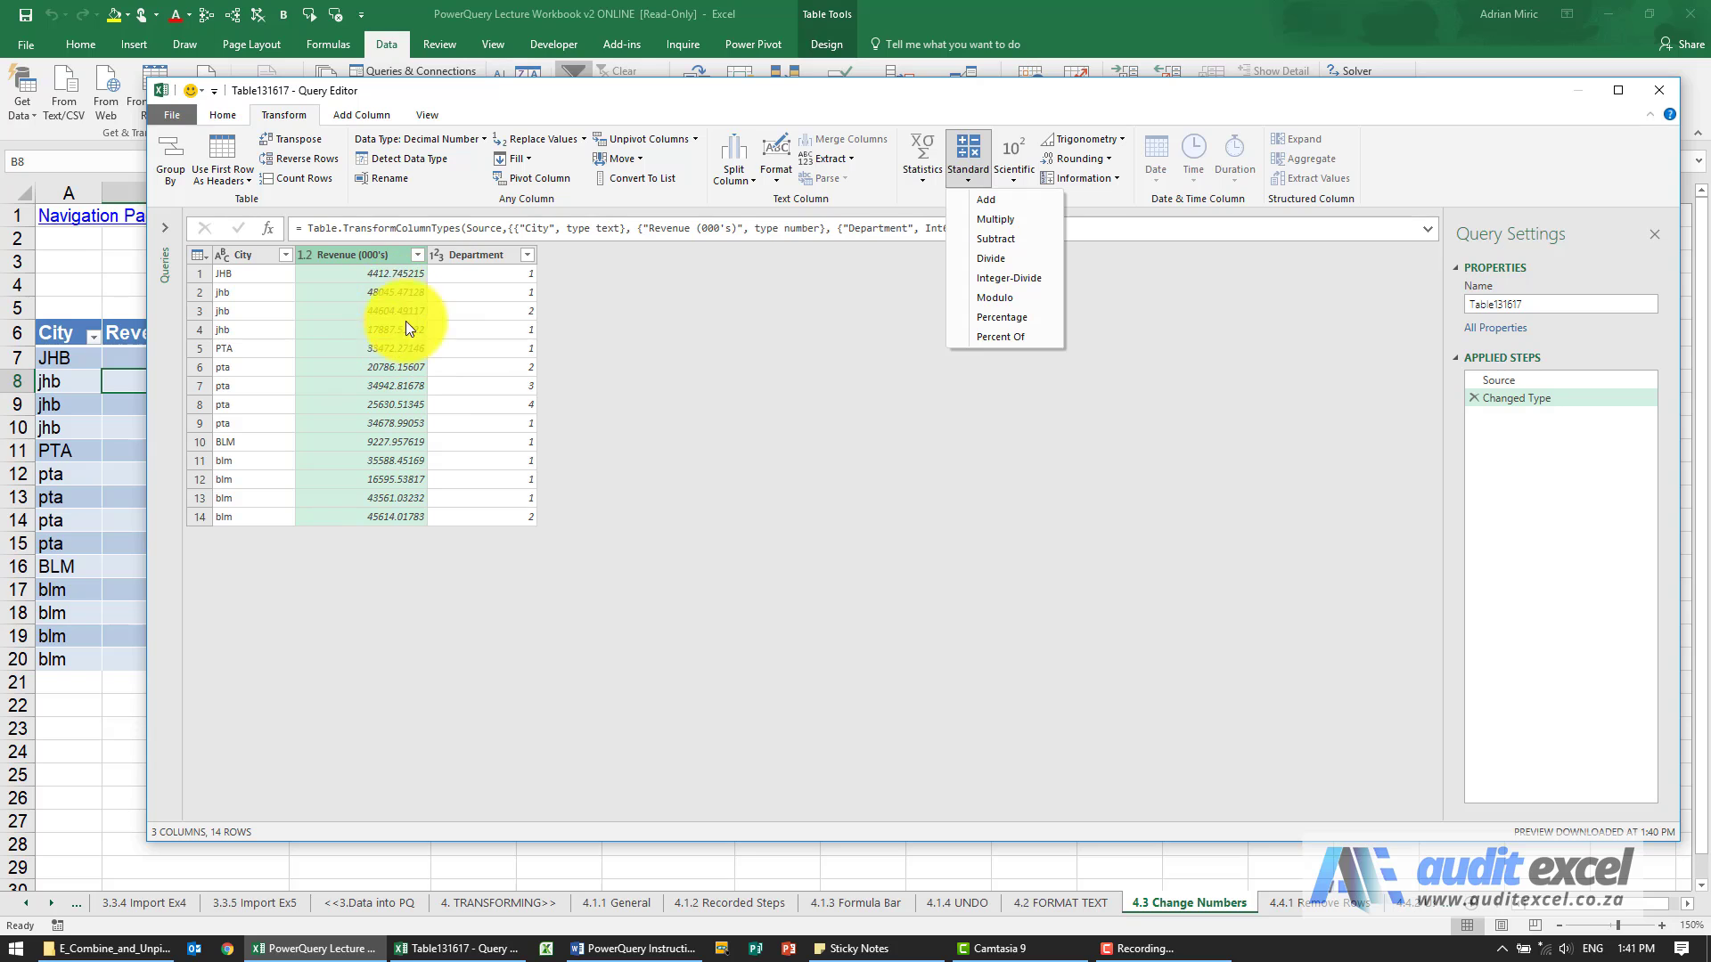
pyautogui.click(990, 221)
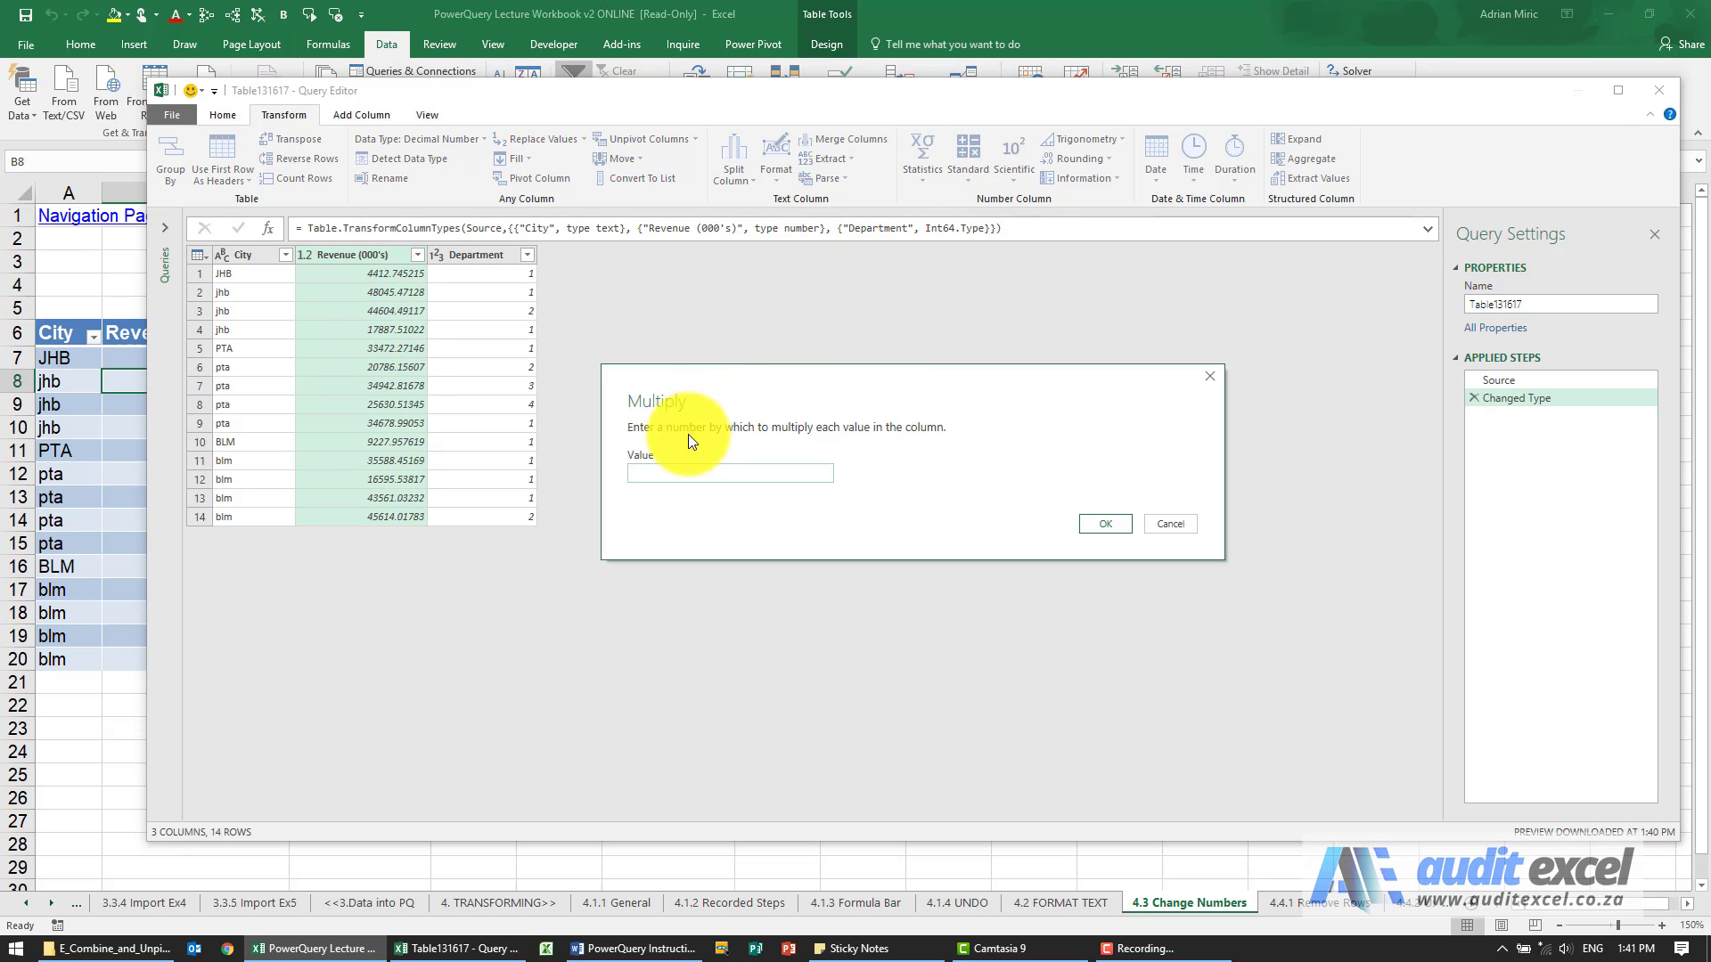
pyautogui.click(661, 471)
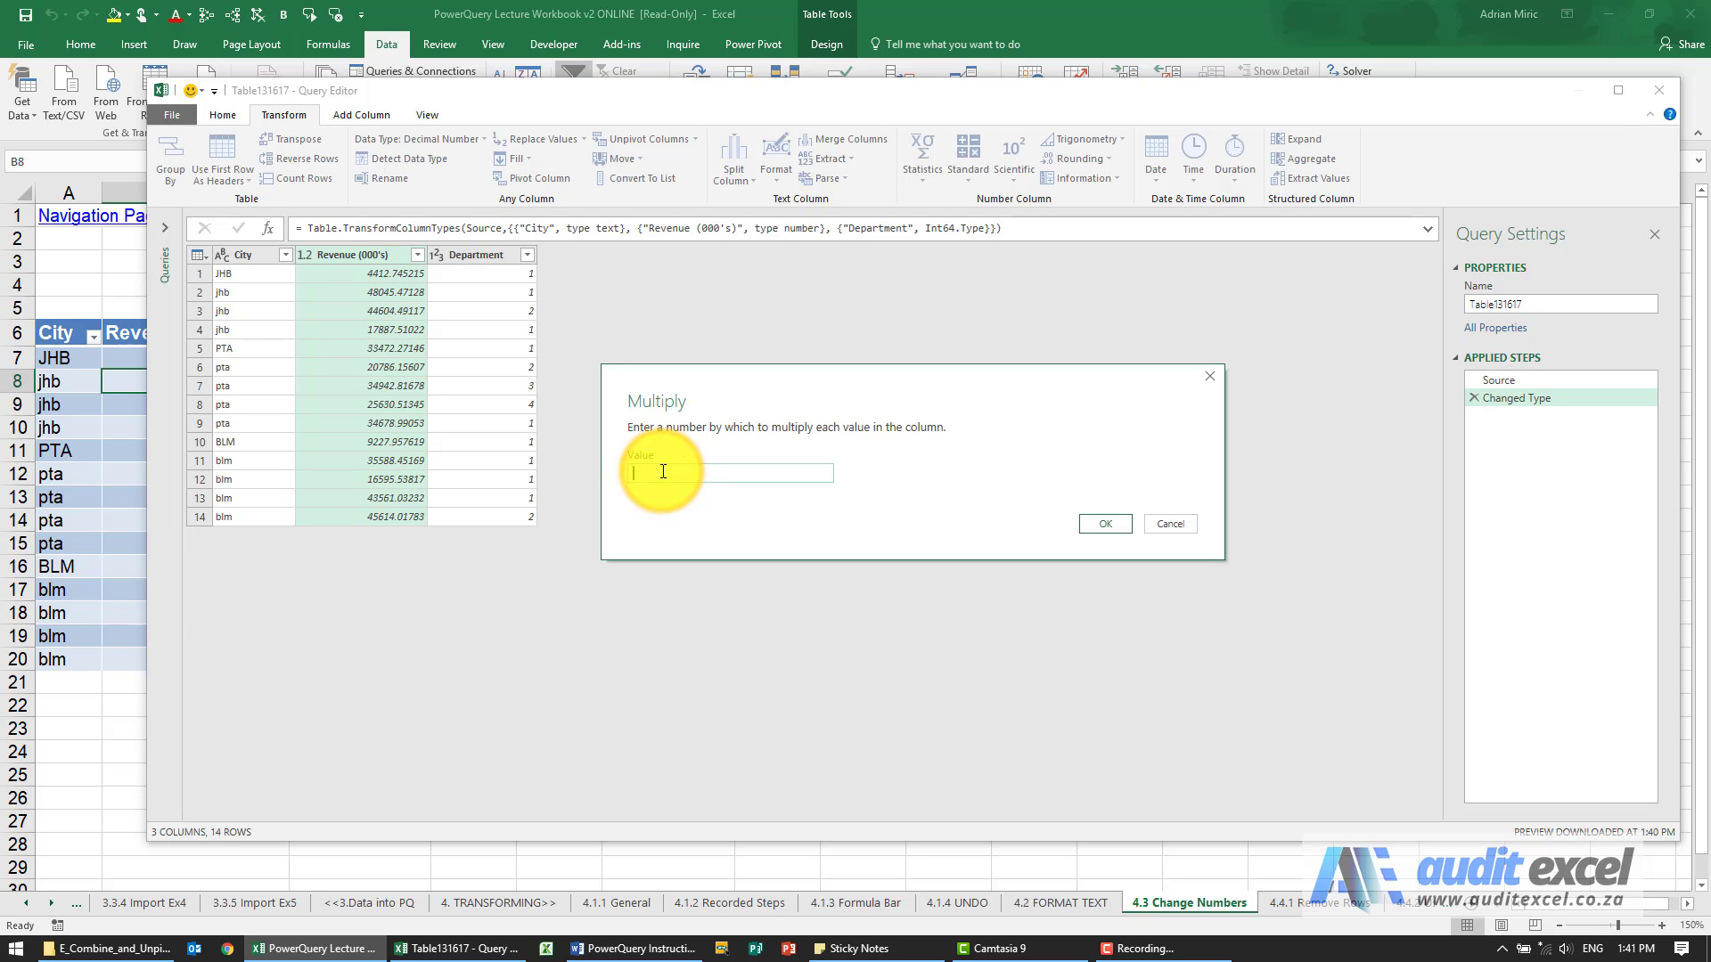
pyautogui.write('1000')
pyautogui.click(1094, 523)
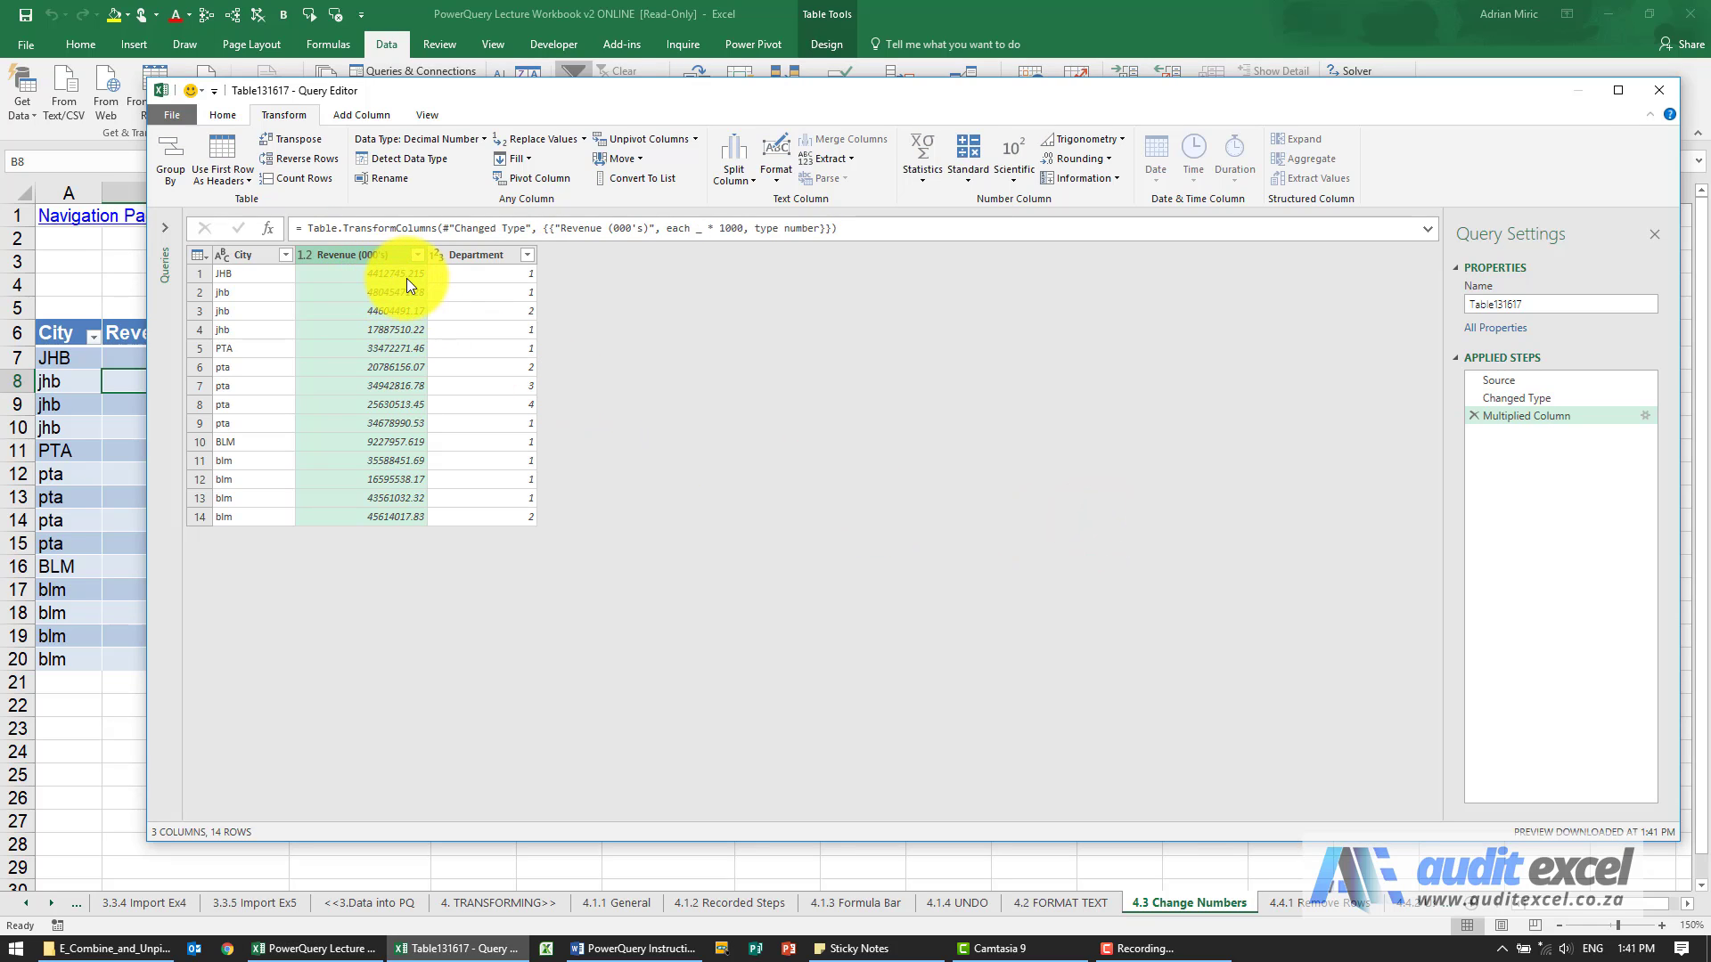
pyautogui.click(956, 180)
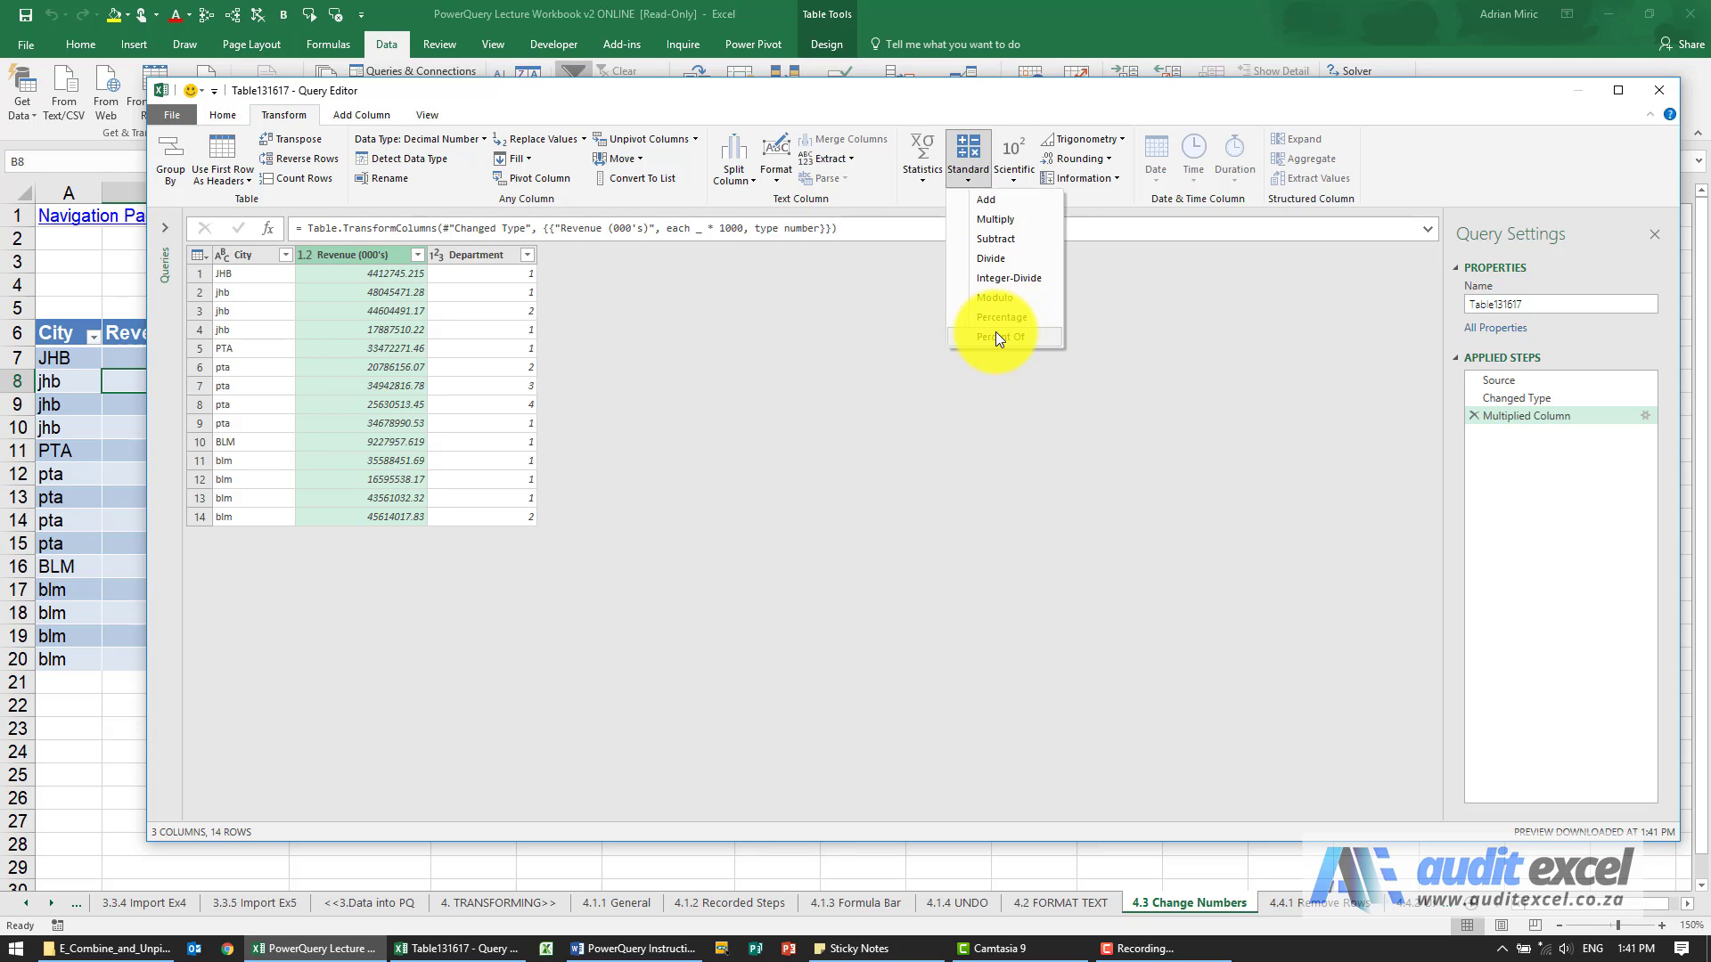
pyautogui.click(962, 180)
pyautogui.click(1009, 182)
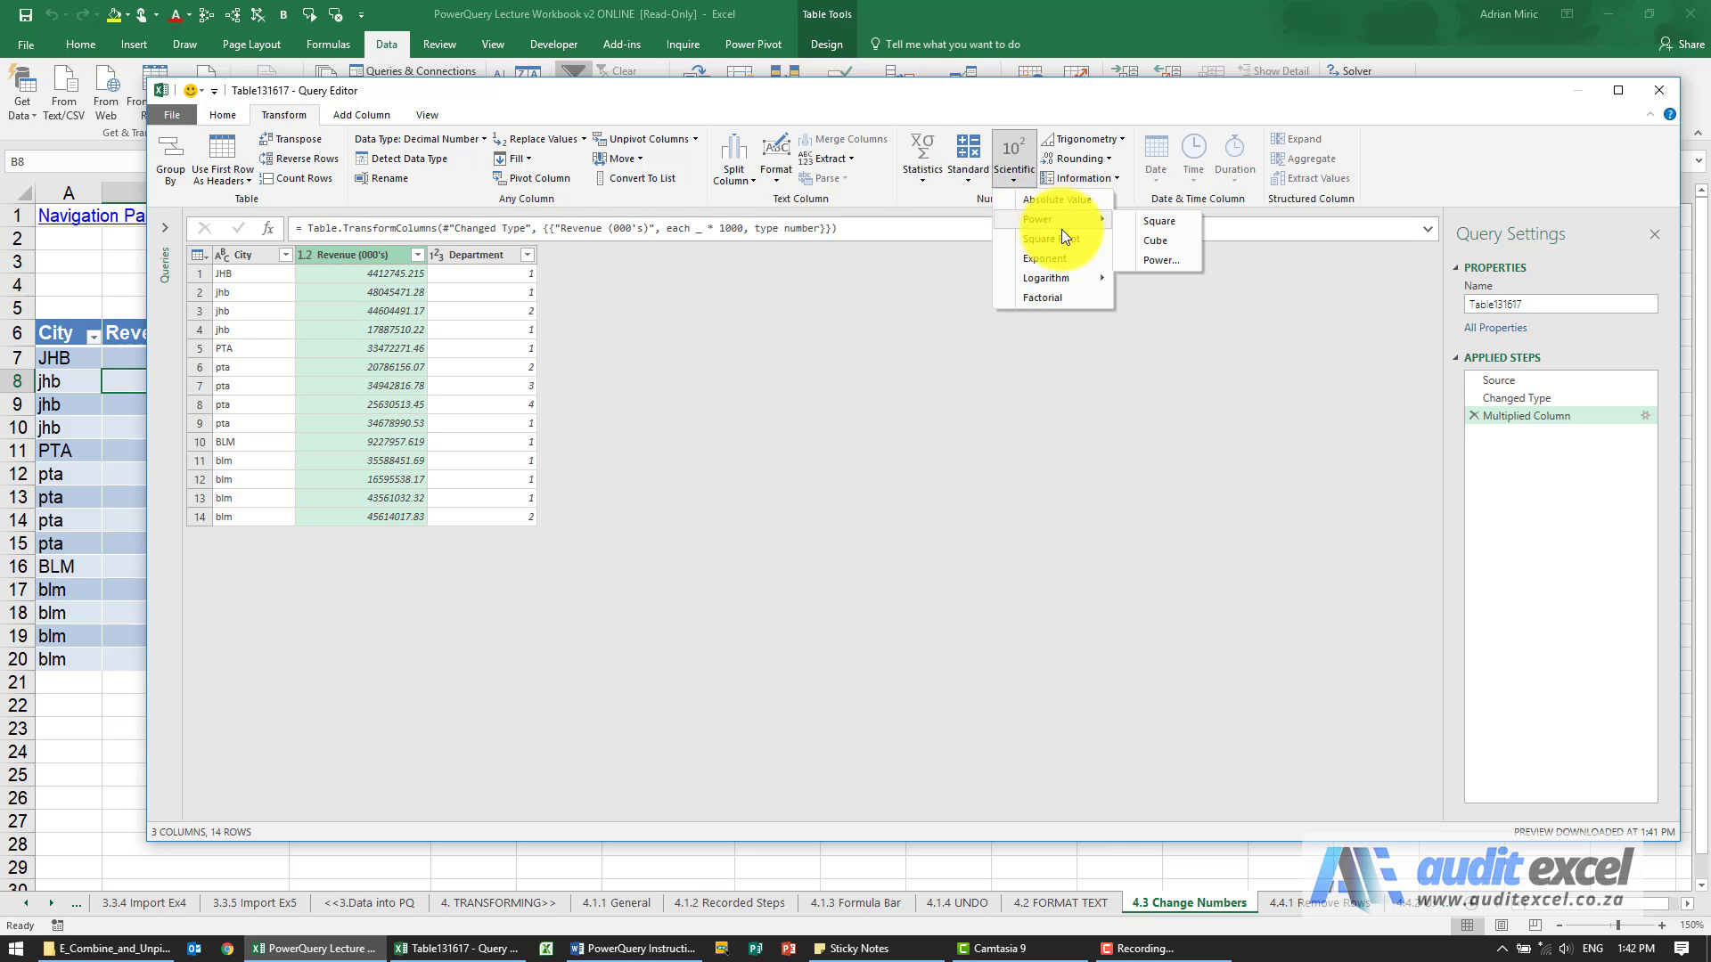
pyautogui.click(1102, 140)
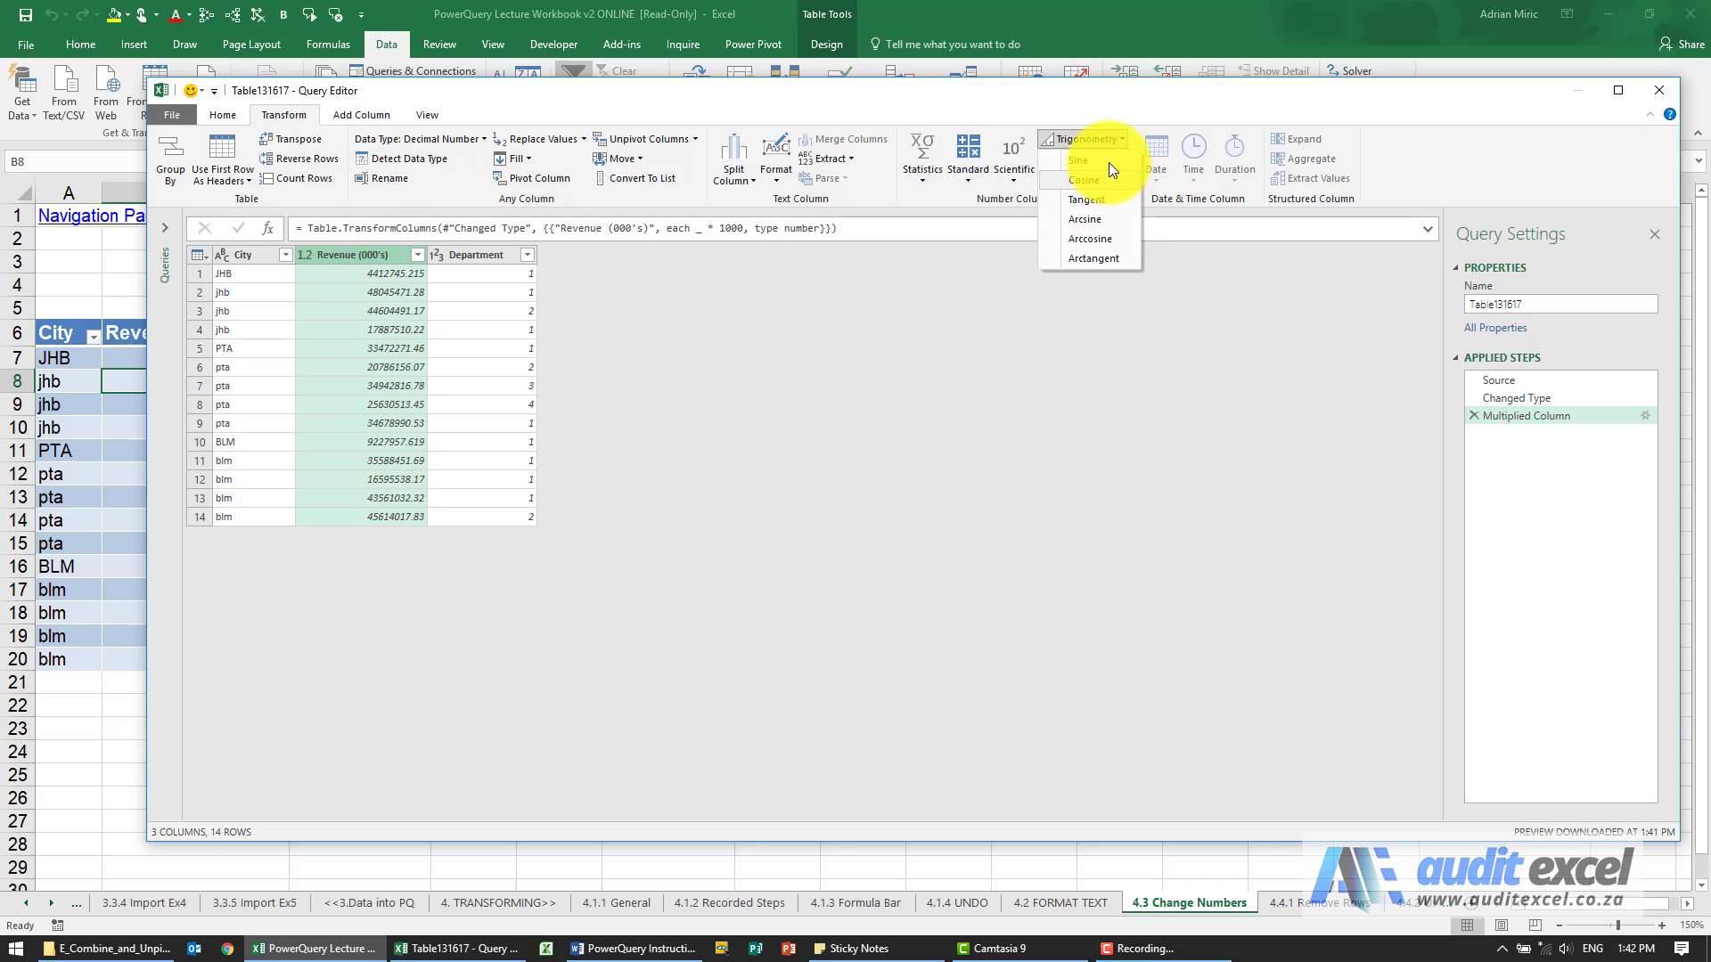
pyautogui.click(1113, 144)
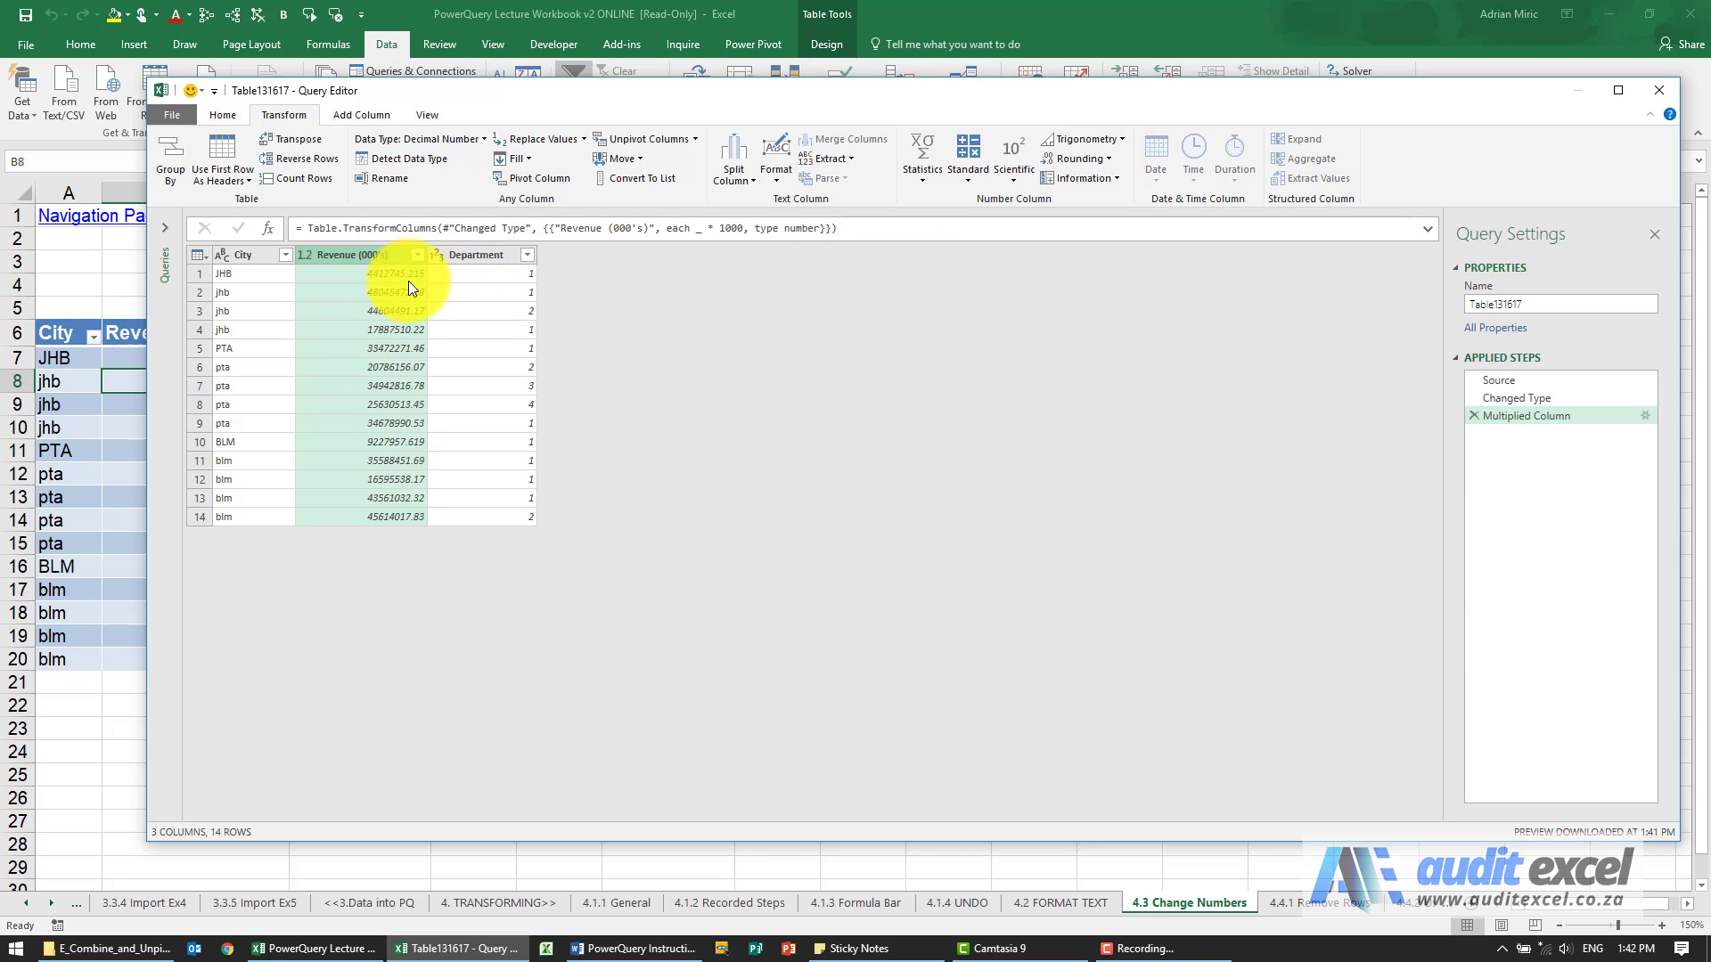
# Round the Revenue (000's) column to 0 decimal places.
pyautogui.click(1105, 159)
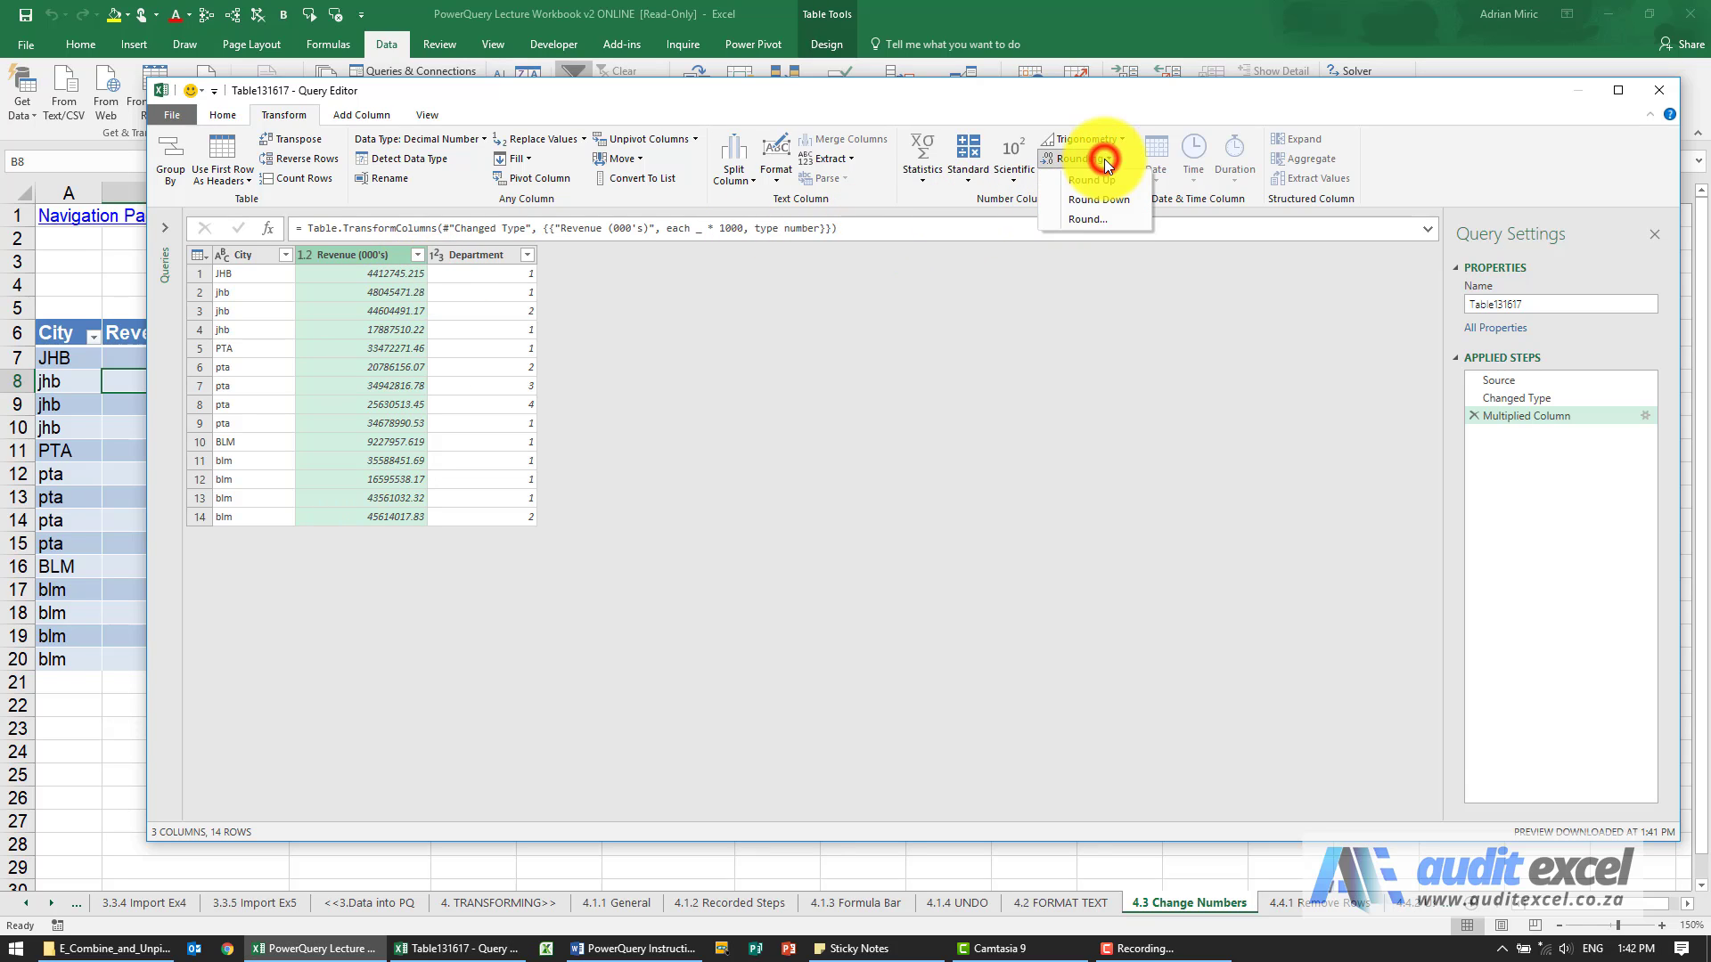
pyautogui.click(1109, 219)
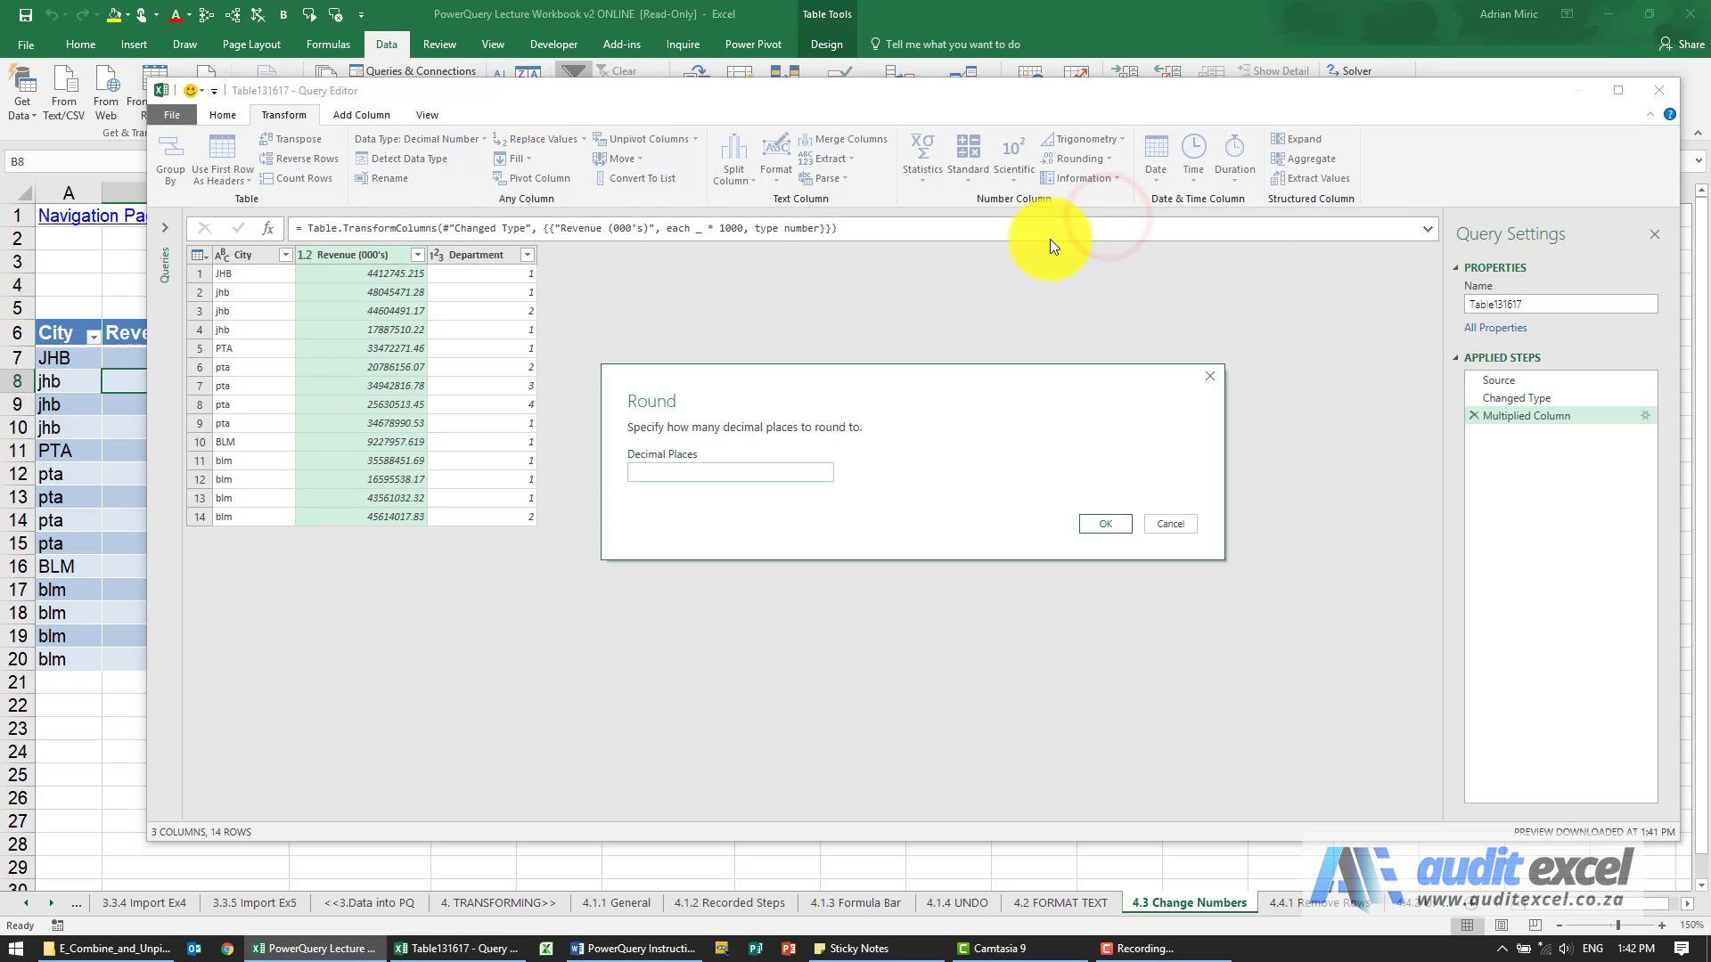
pyautogui.click(699, 474)
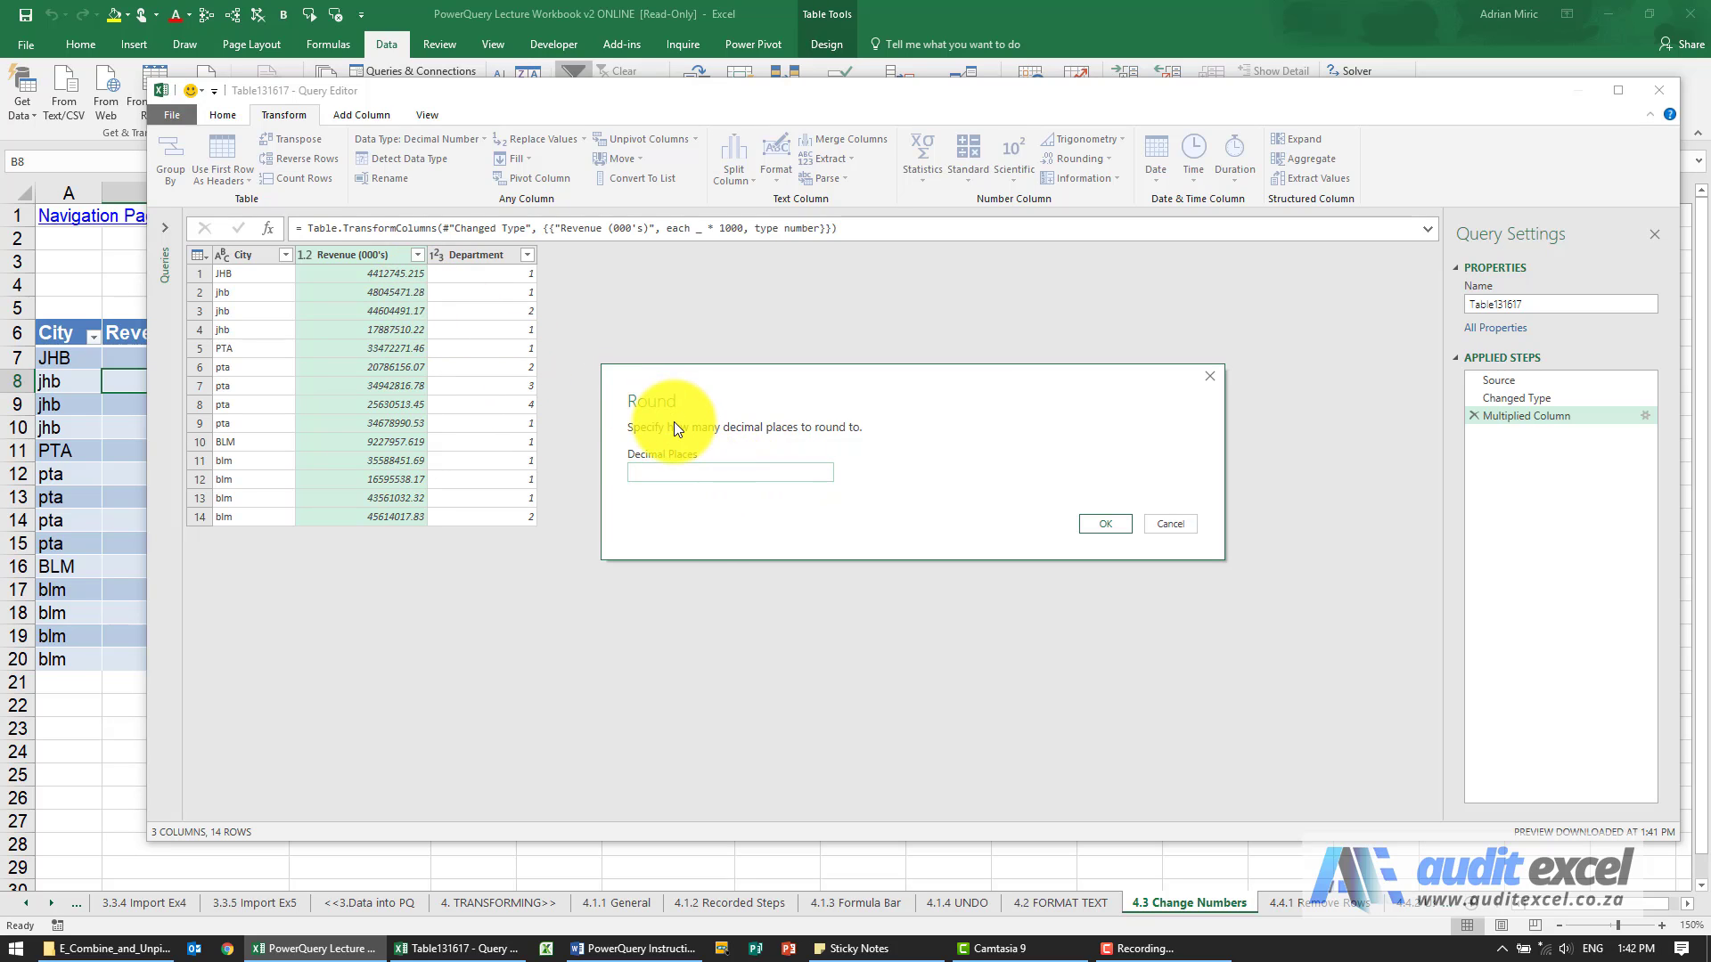
pyautogui.click(1086, 520)
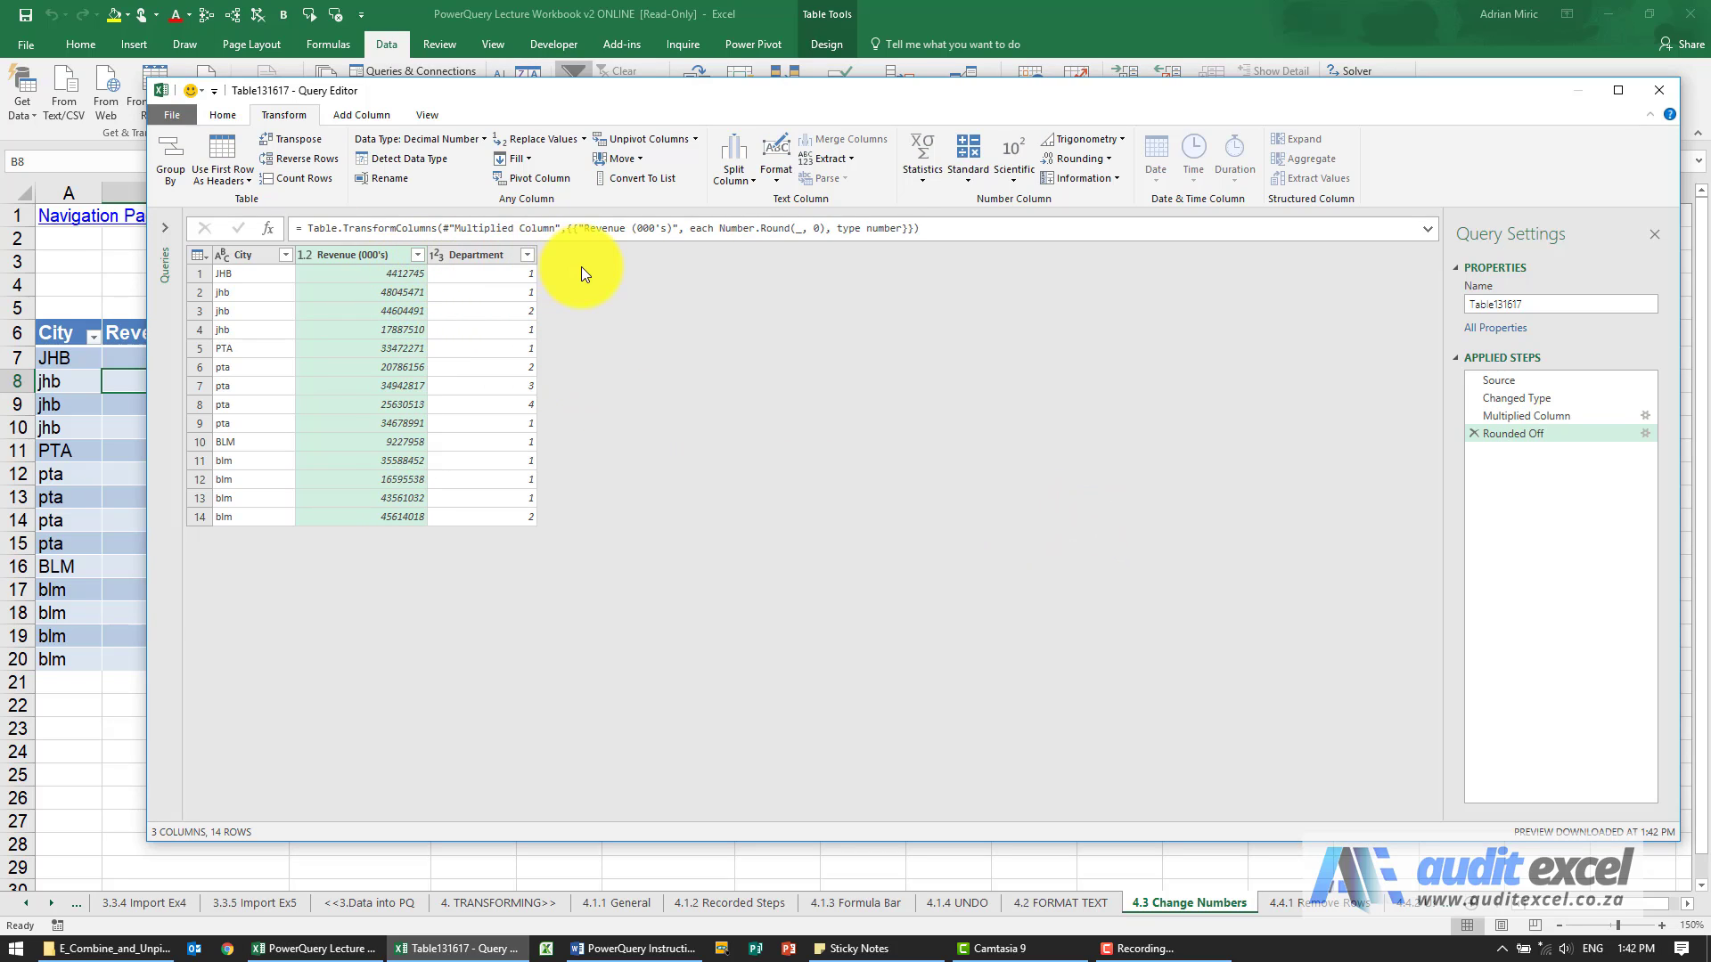
# Try the Is Even check on the Revenue (000's) column and remove it from the applied steps.
pyautogui.click(1106, 181)
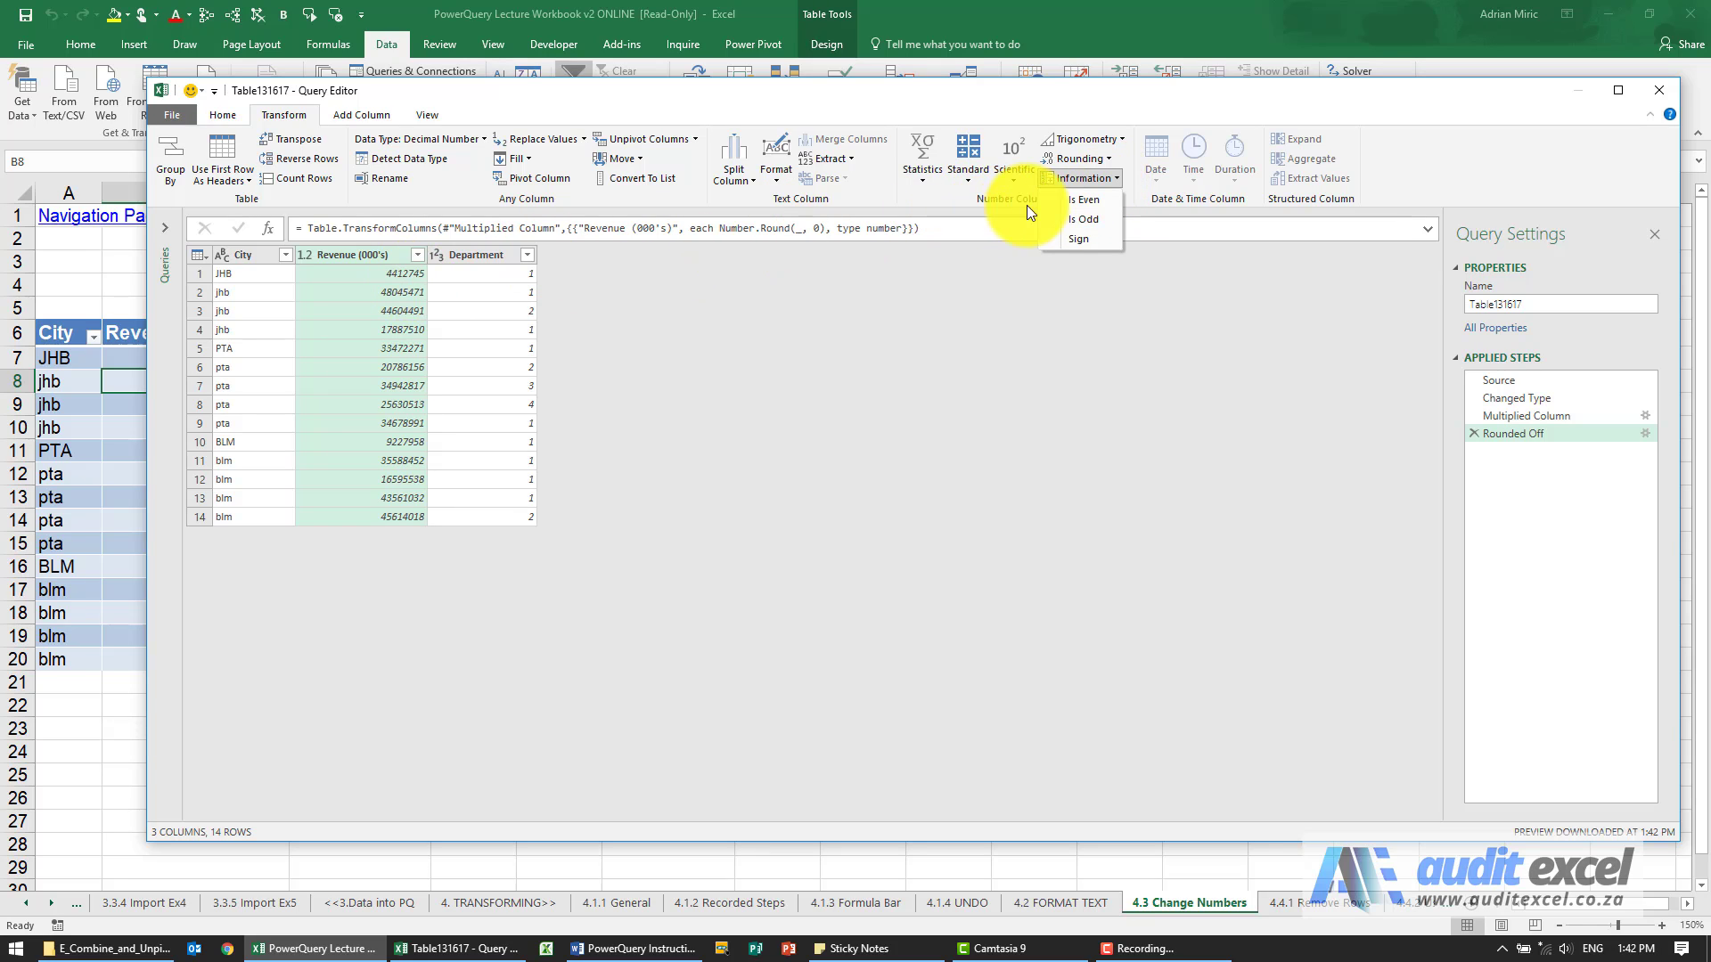
pyautogui.click(1073, 200)
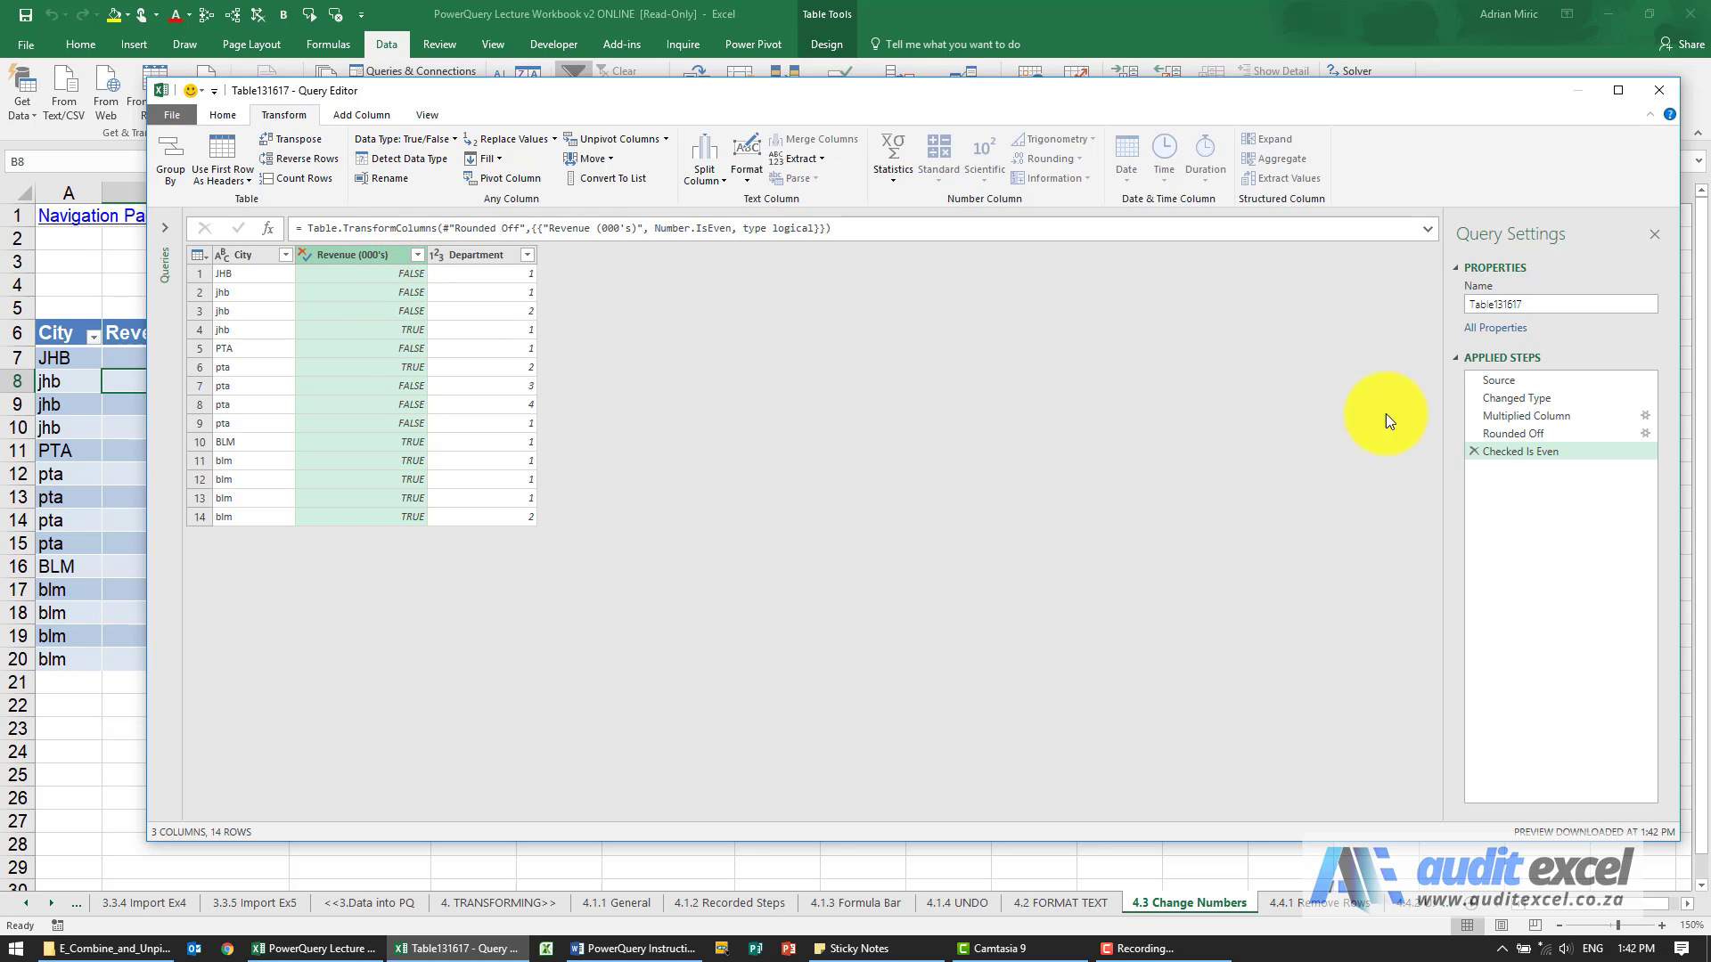
pyautogui.click(1474, 451)
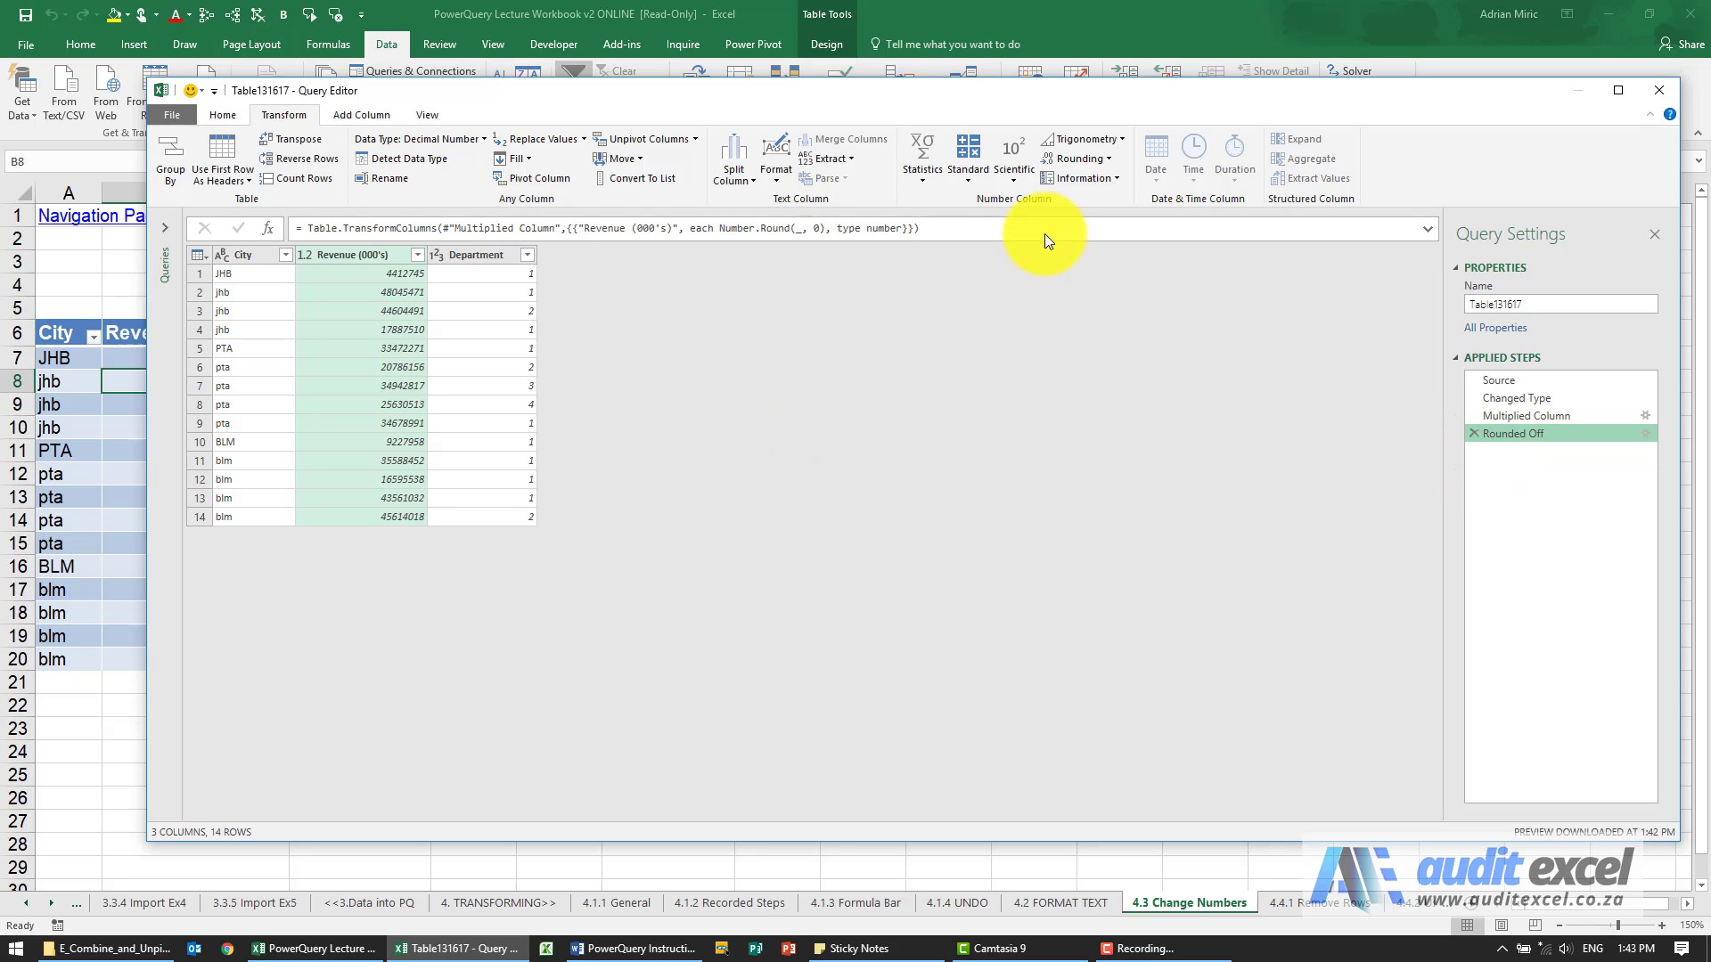
pyautogui.click(1082, 176)
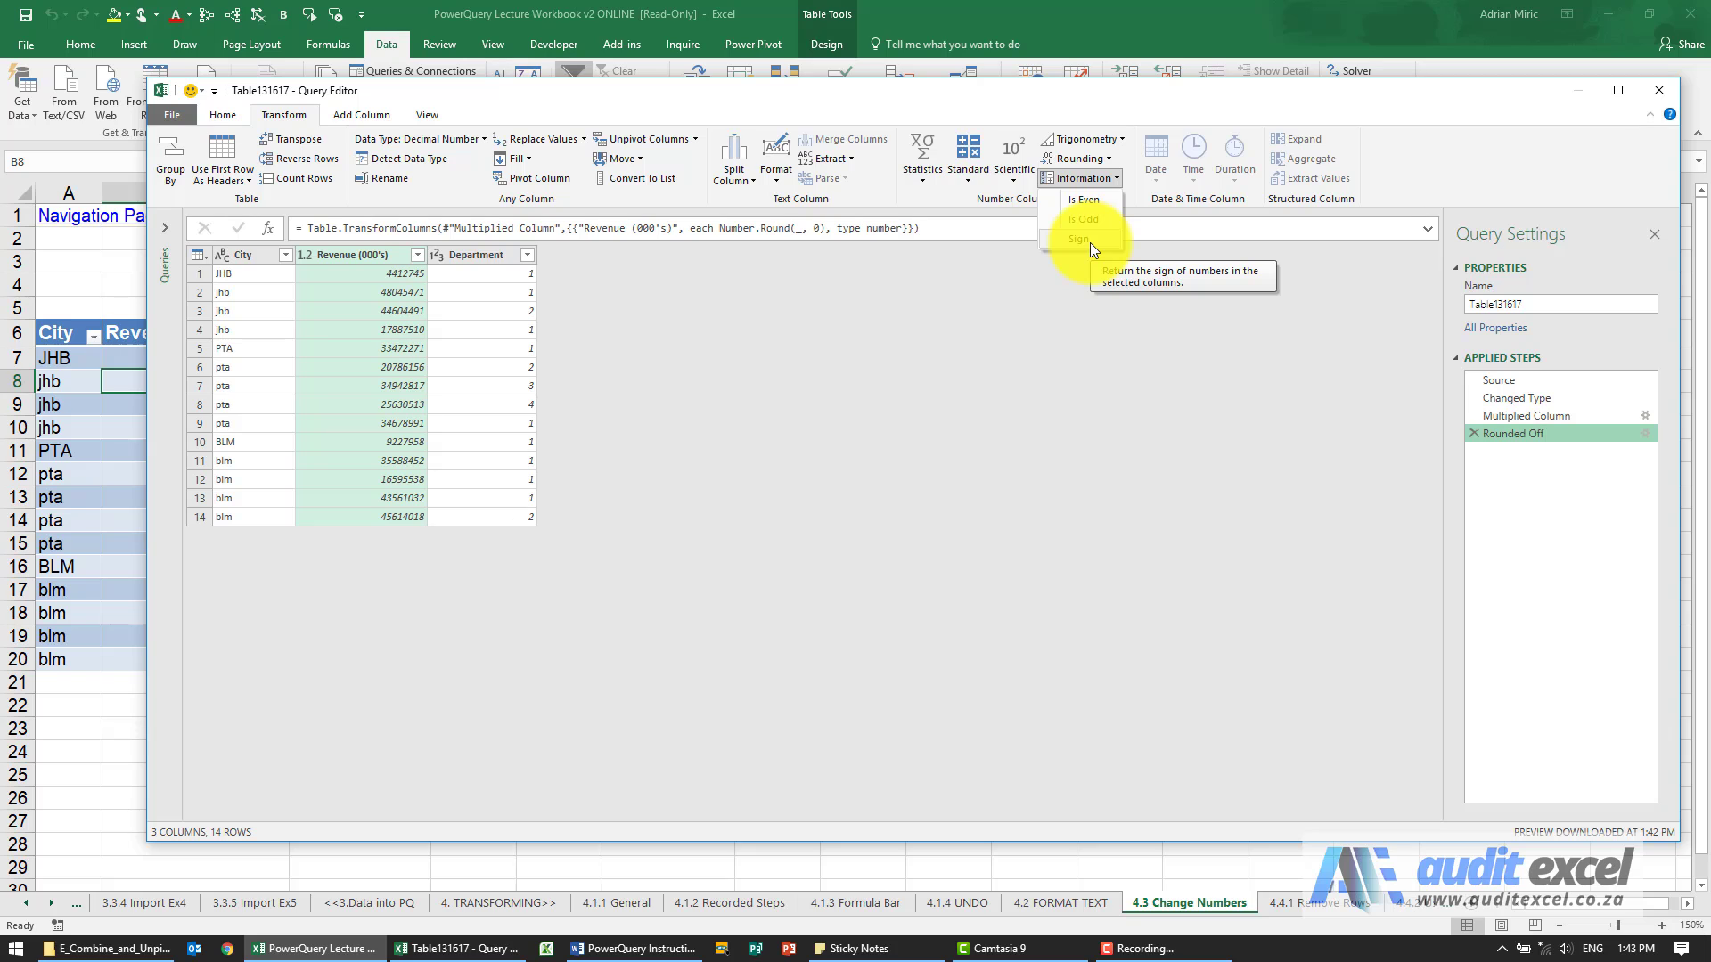
pyautogui.click(1107, 179)
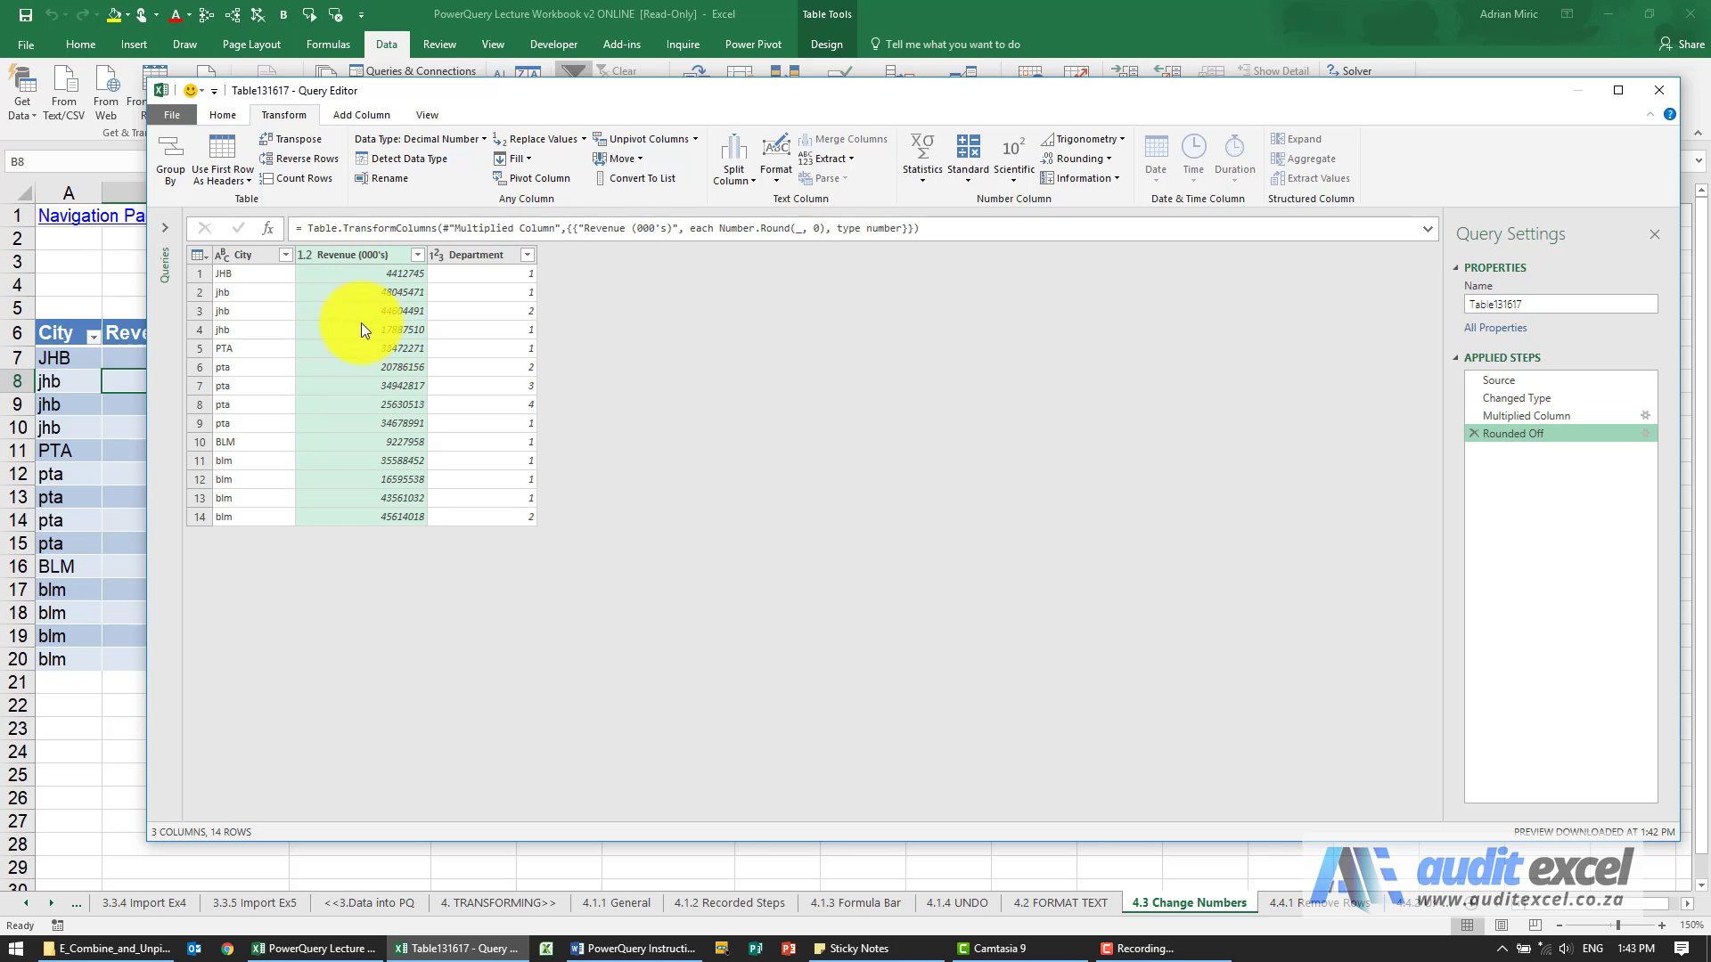
pyautogui.click(309, 310)
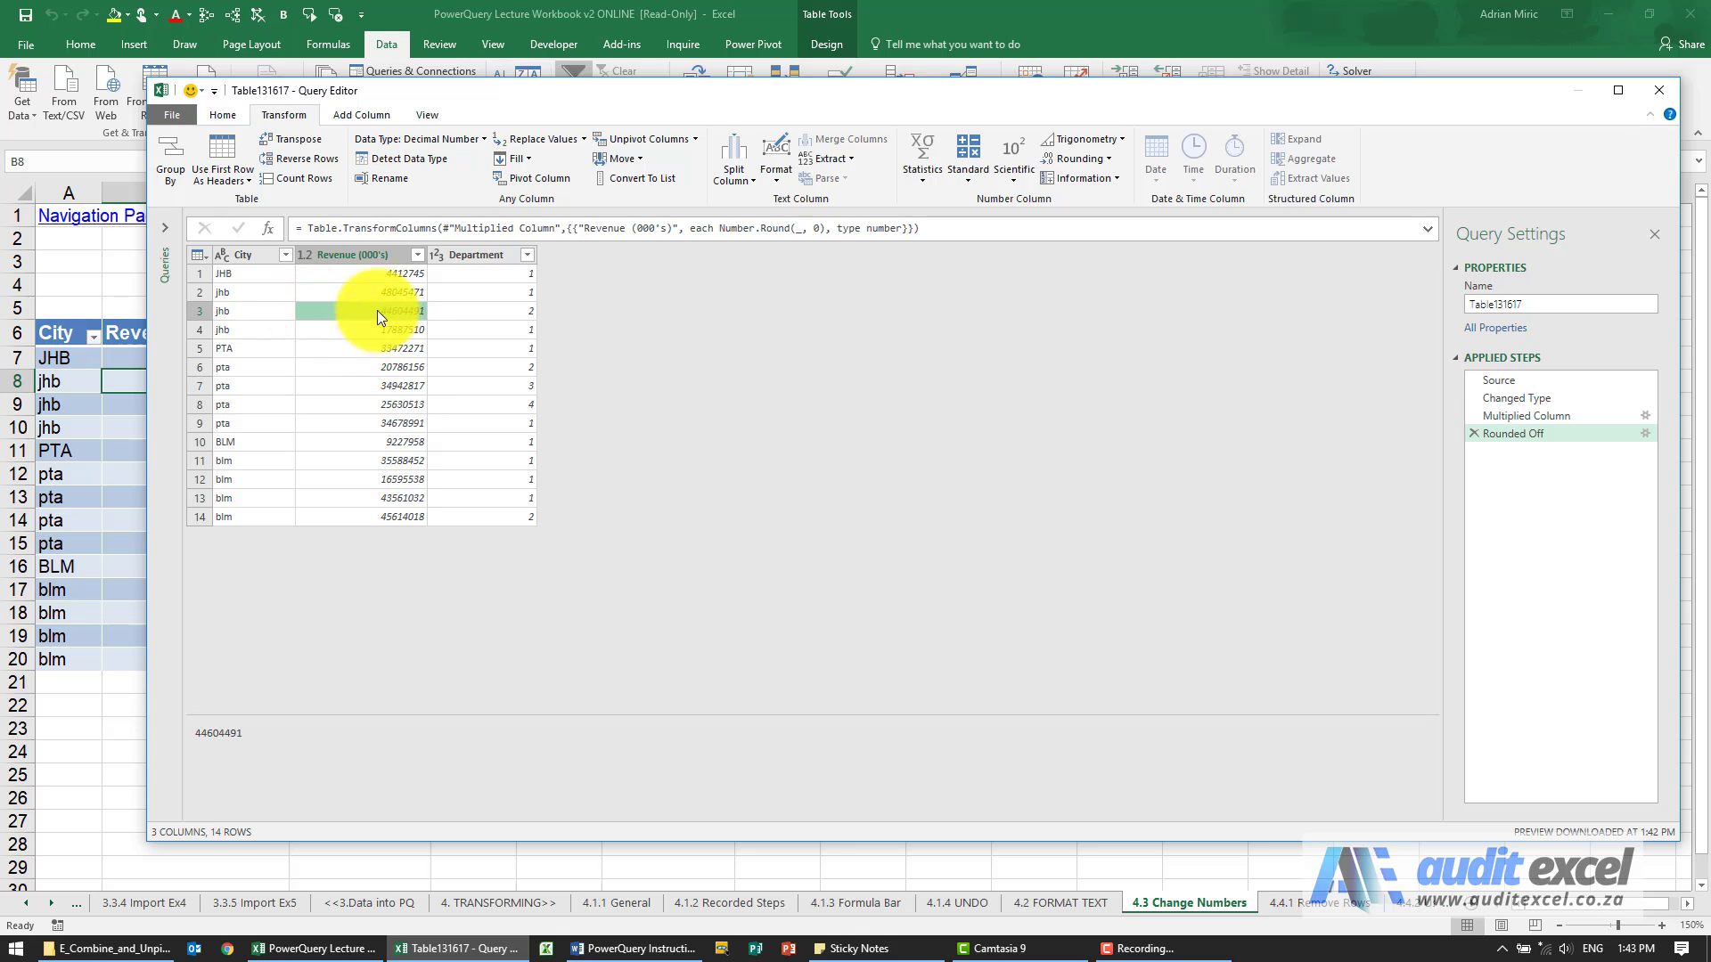
pyautogui.click(368, 255)
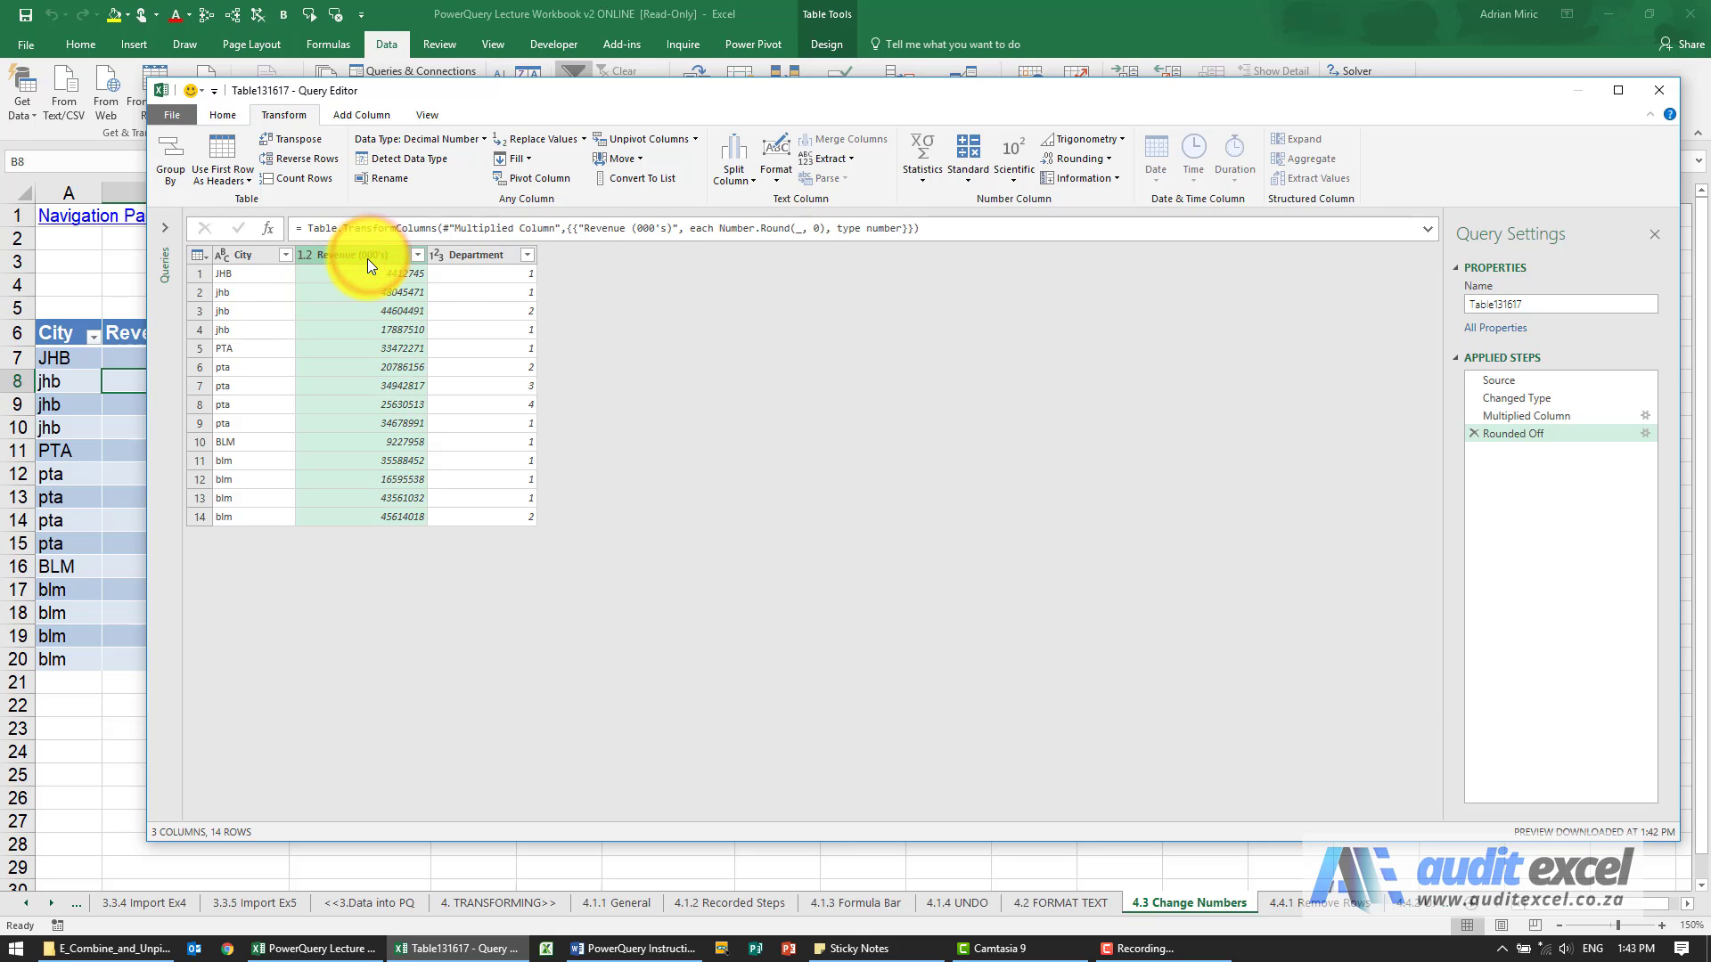